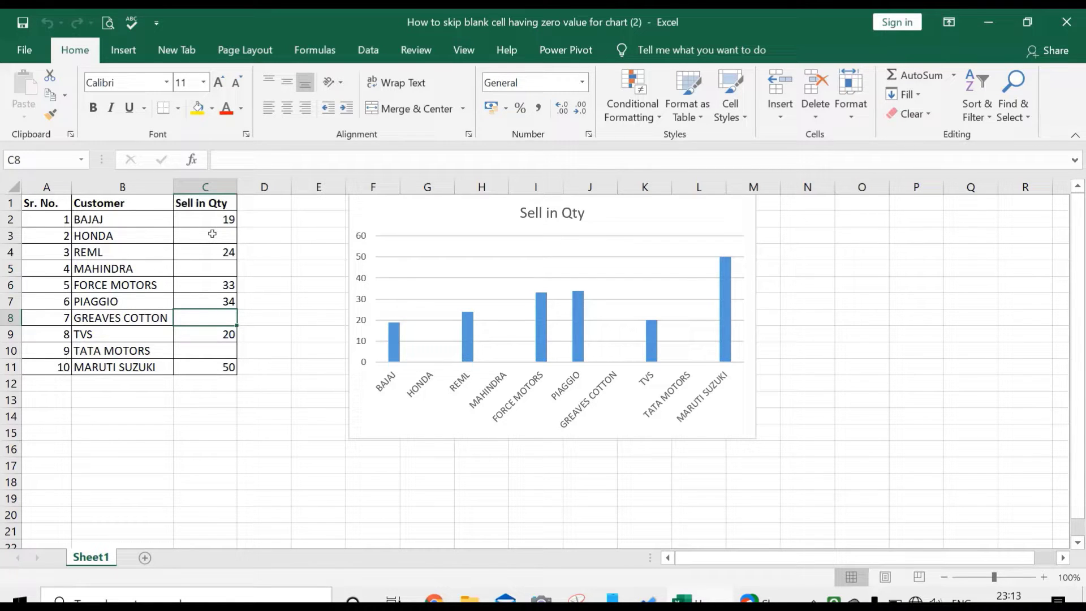
Examine the Sell in Qty chart and the sales table A1:C11 with its customer and quantity columns.
click(403, 220)
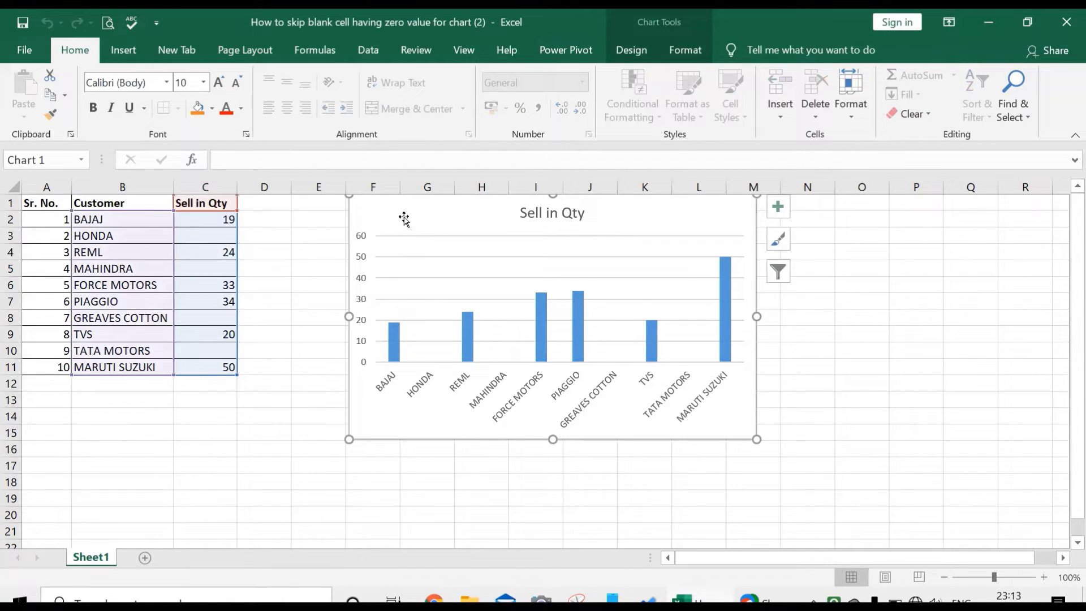
click(264, 267)
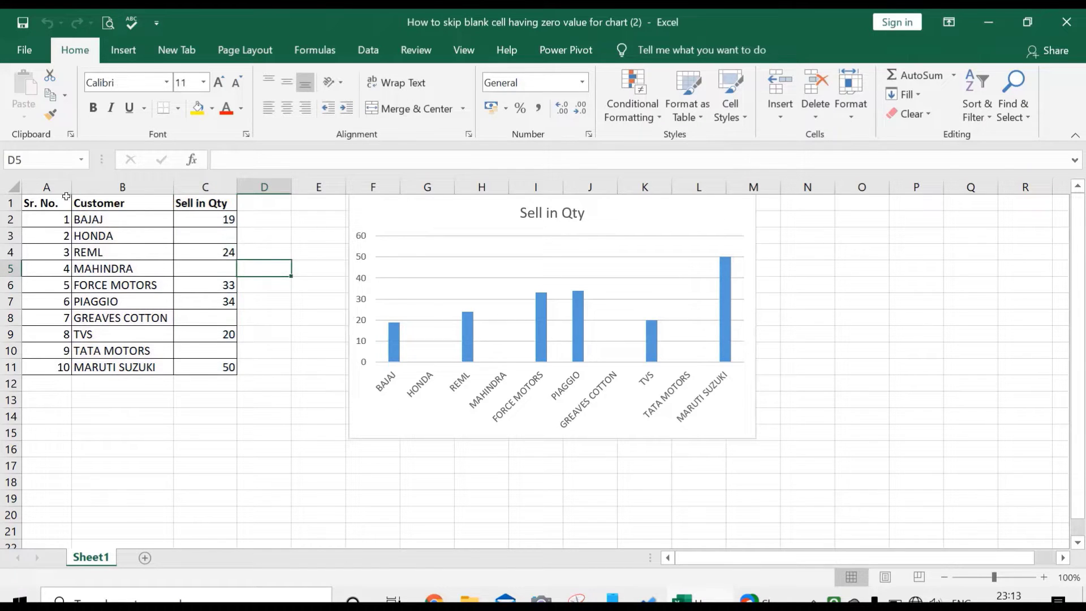
drag(62, 194, 224, 367)
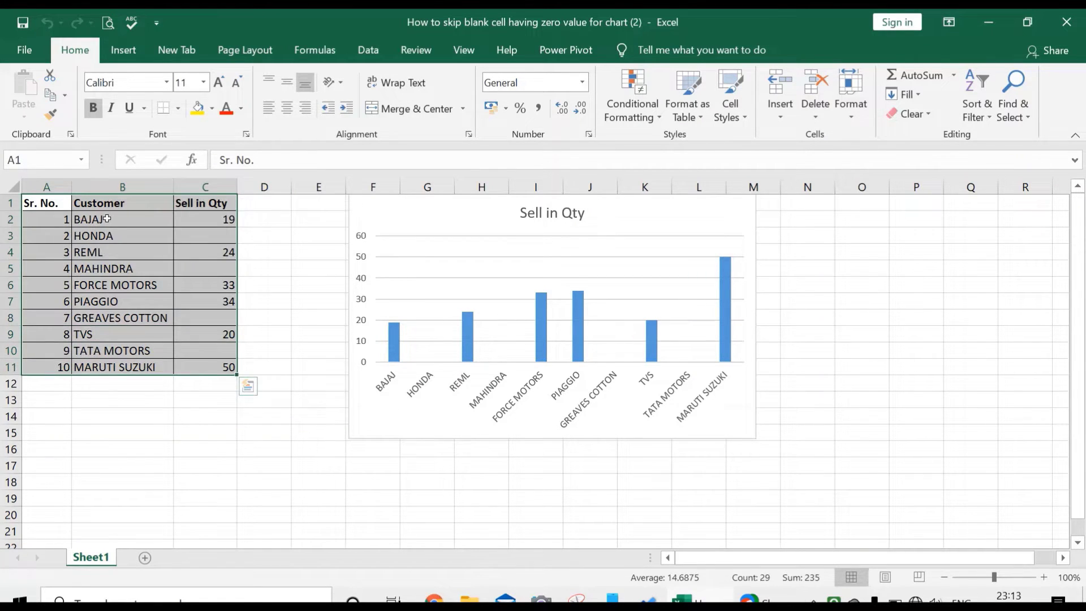
drag(107, 219, 121, 385)
drag(221, 219, 232, 371)
click(264, 317)
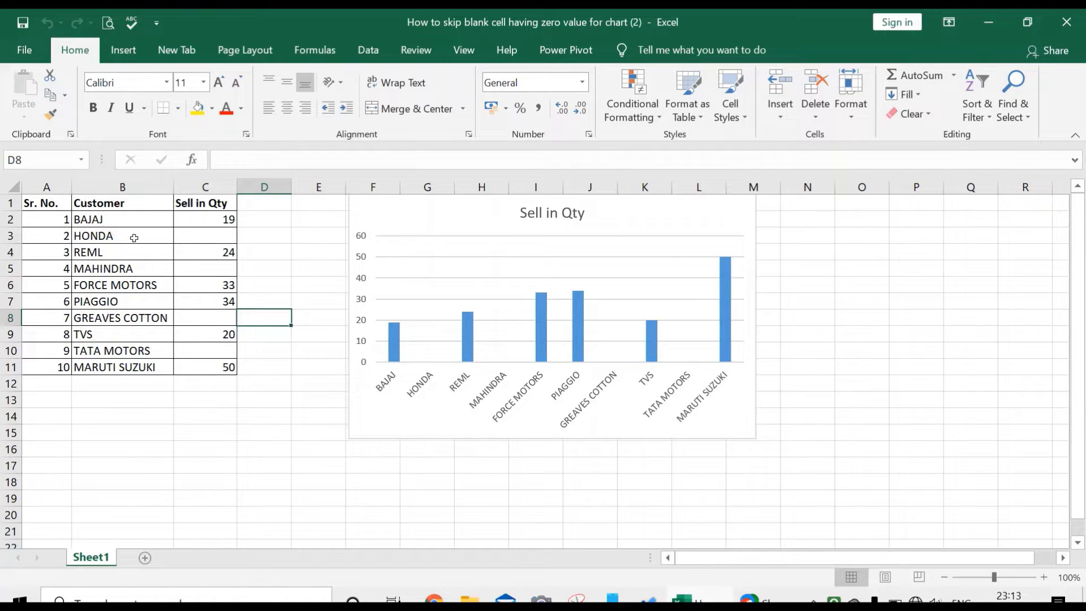
Point out the blank sales cells C3, C5, C8 and C10.
click(194, 236)
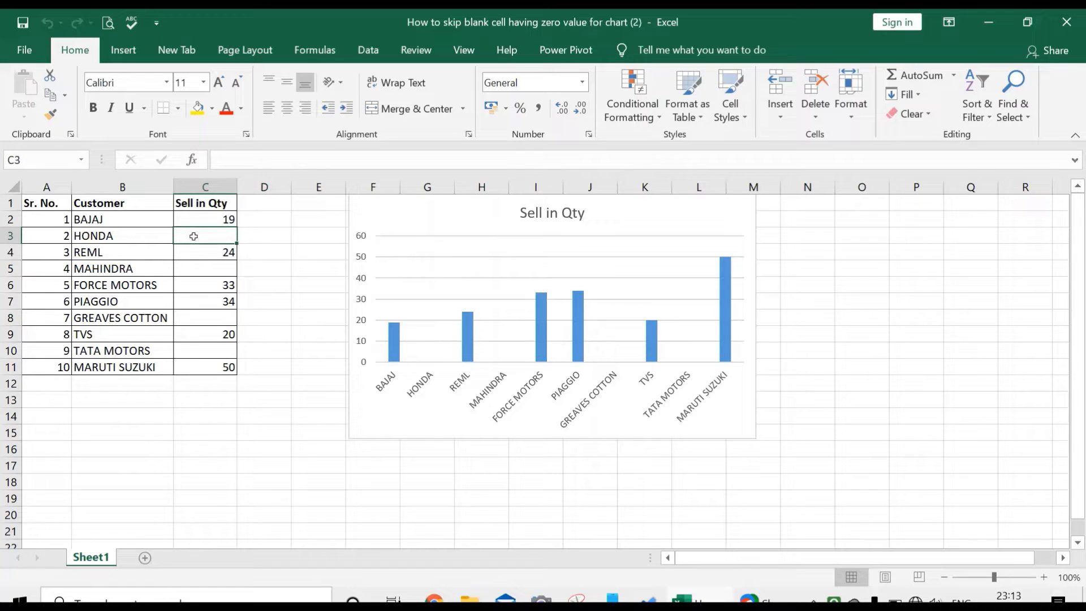
click(225, 271)
click(220, 315)
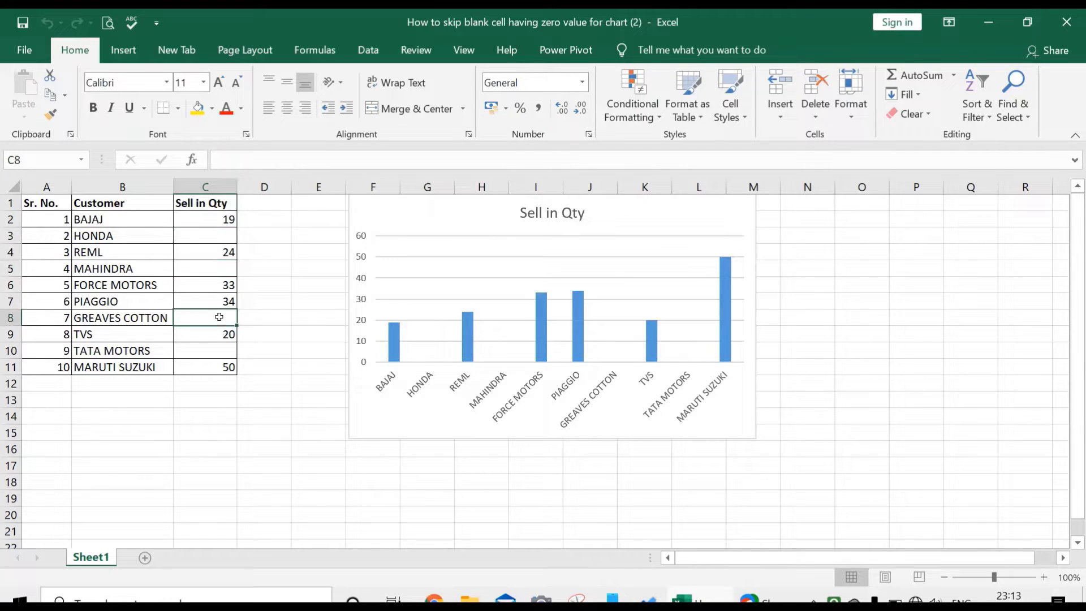
click(217, 349)
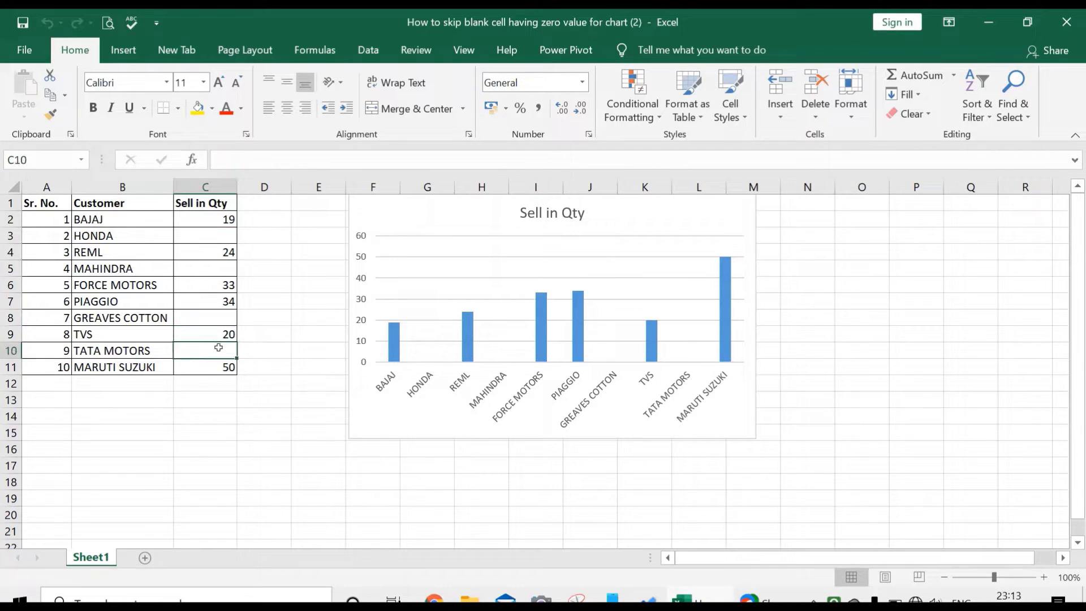
click(211, 238)
click(270, 270)
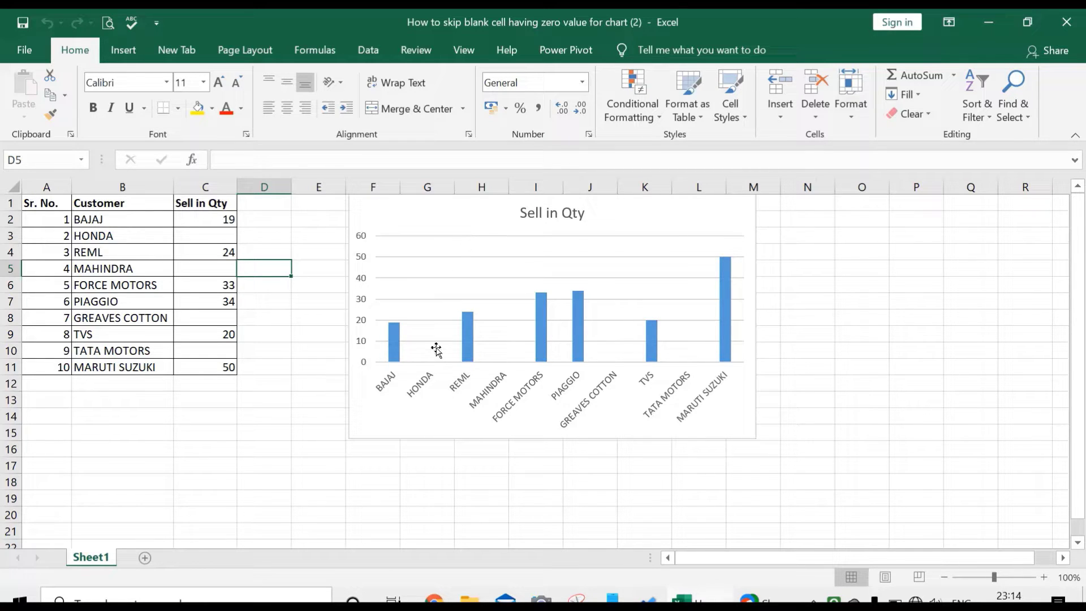
Recheck blank cells C3, C5 and C8 and show the chart's source ranges.
click(182, 242)
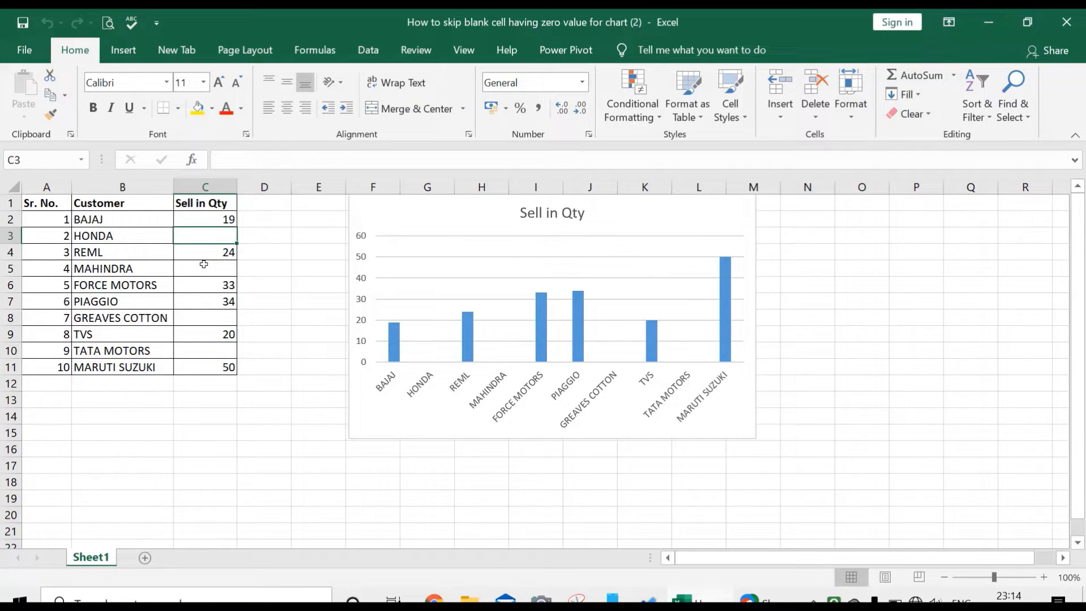
click(205, 268)
click(231, 319)
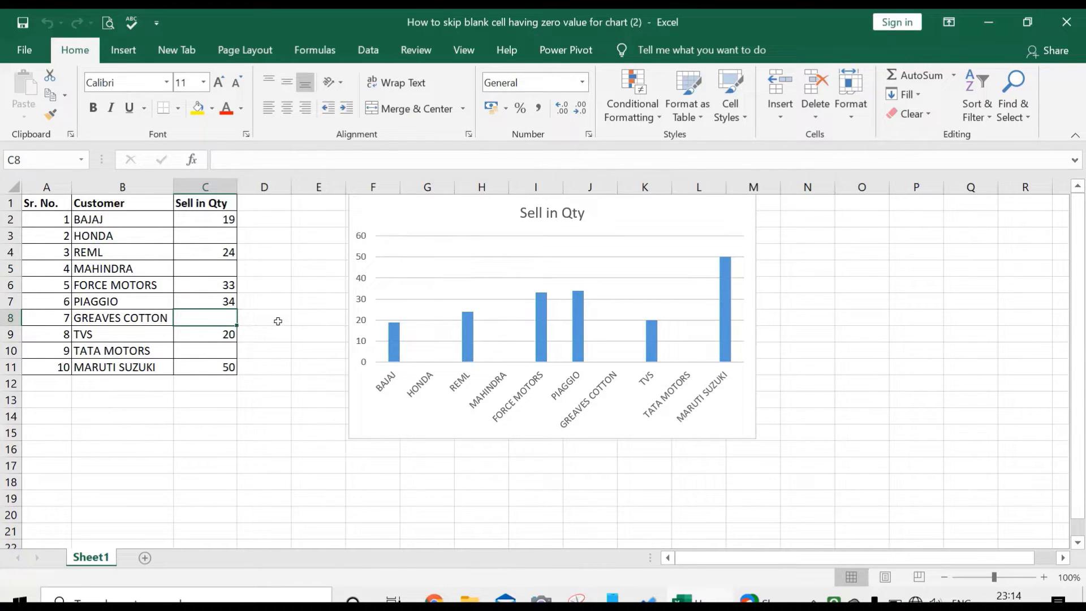
click(376, 224)
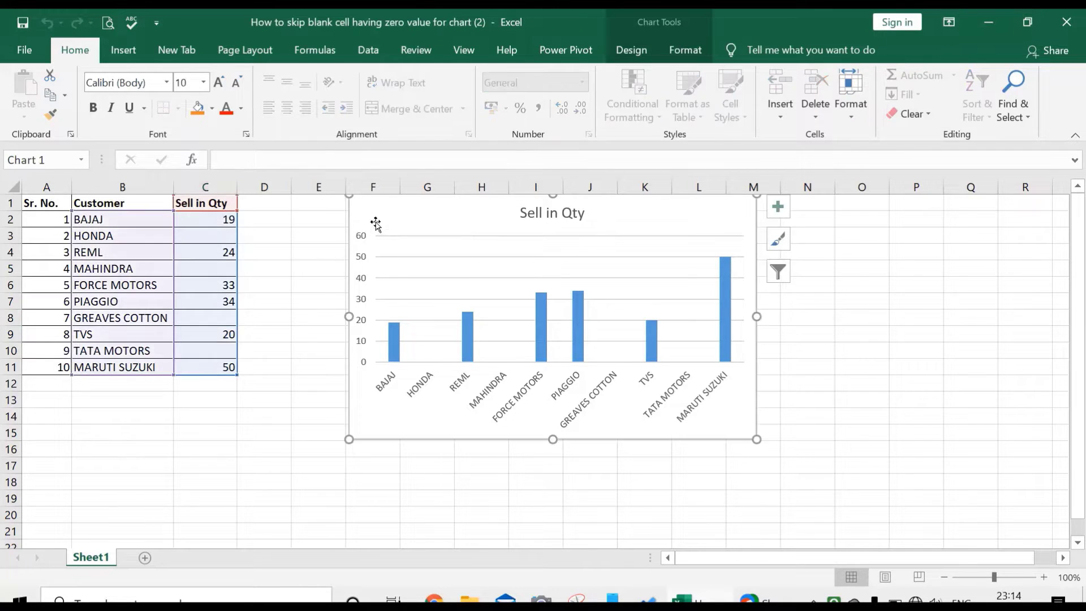
click(310, 321)
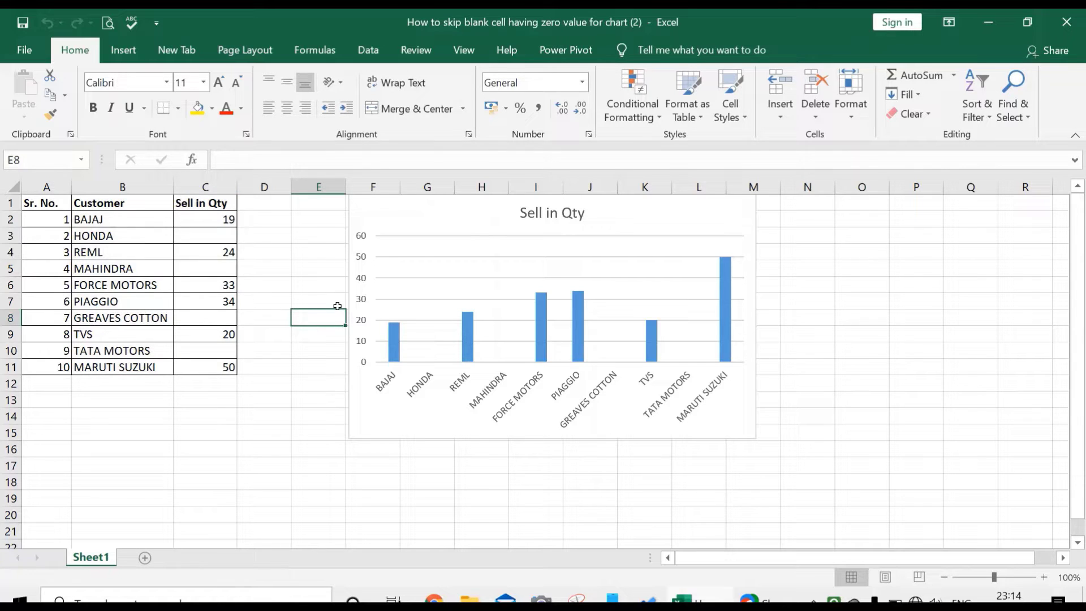
Copy Sheet1 to the end of the workbook as Sheet1 (2) and select its chart.
right_click(80, 558)
click(141, 417)
click(69, 496)
click(63, 404)
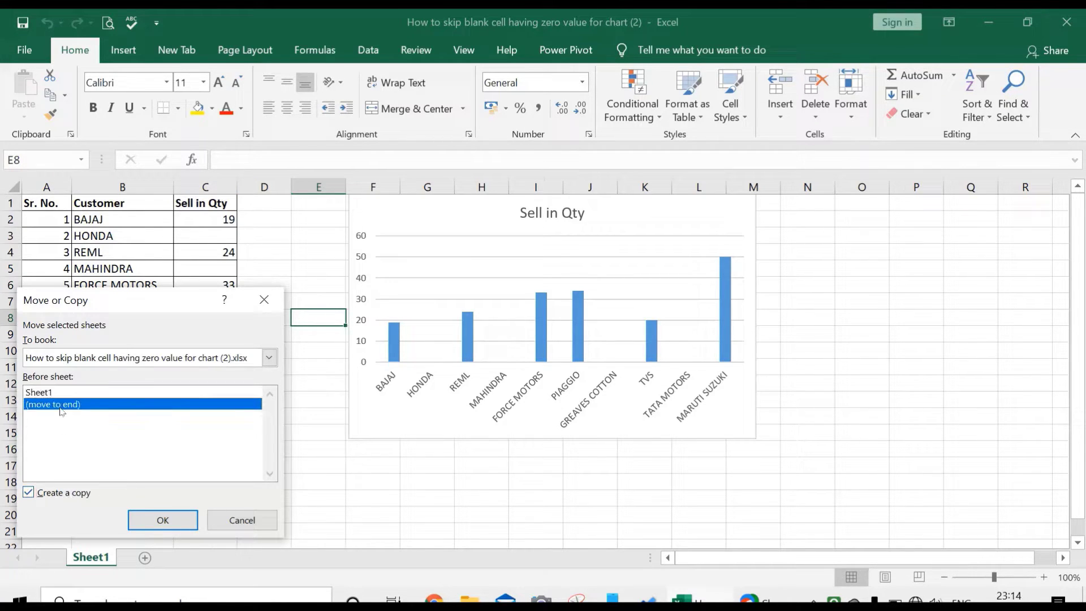
click(160, 518)
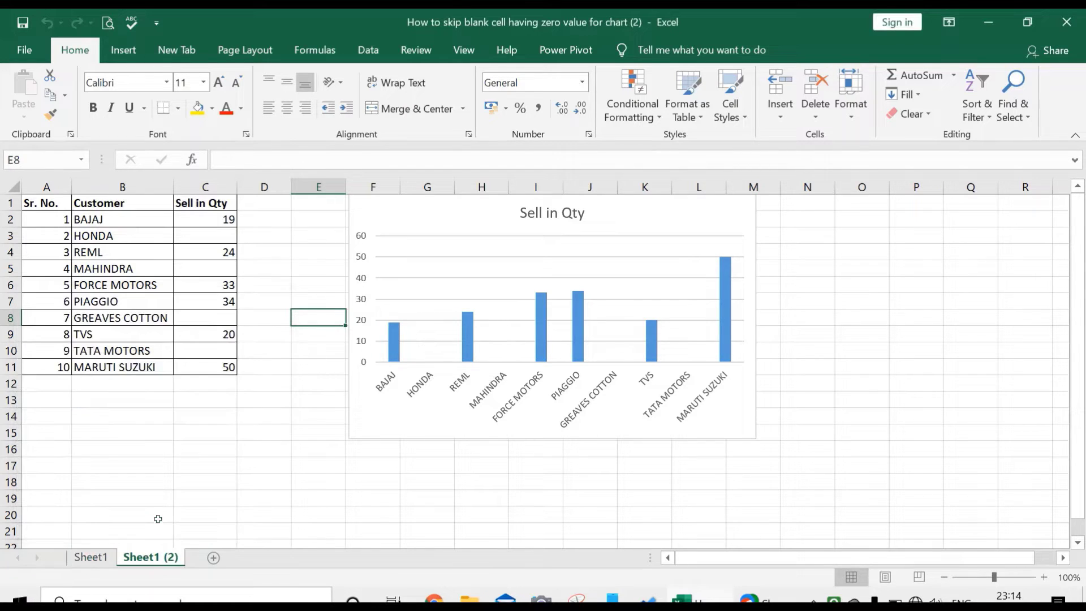
click(380, 215)
Delete the copied chart and paste a copy of table A1:C11 at E1.
key(Delete)
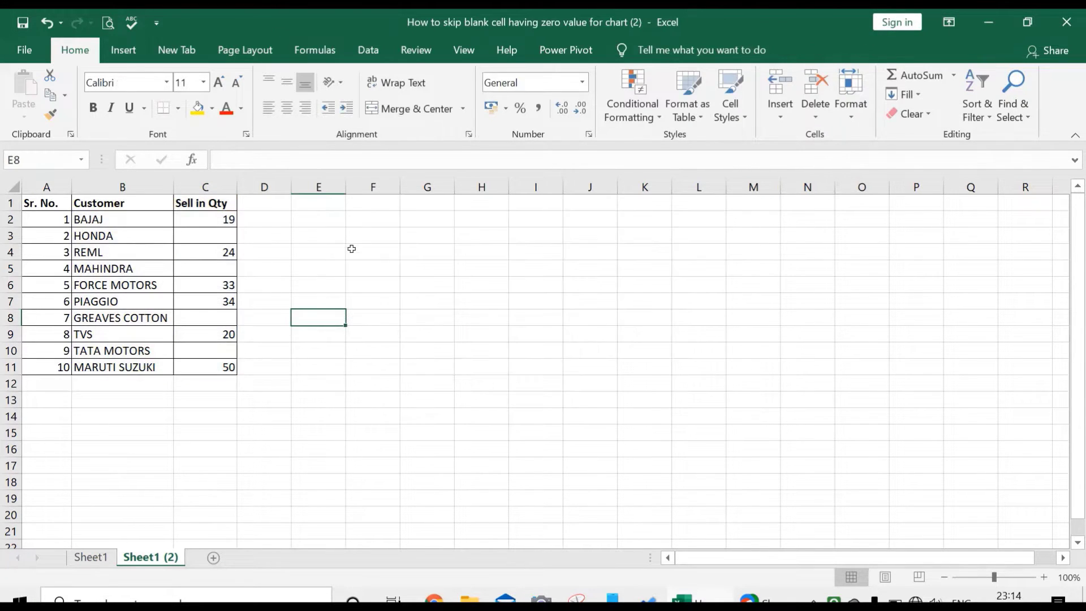
click(353, 246)
drag(54, 205, 213, 364)
key(ctrl+c)
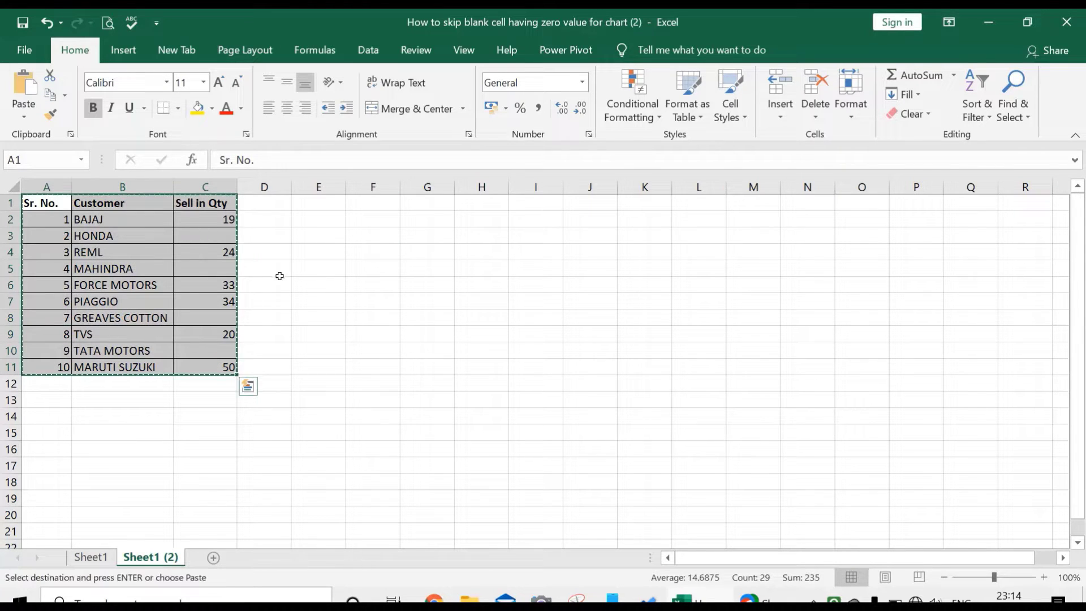
click(311, 200)
key(ctrl+v)
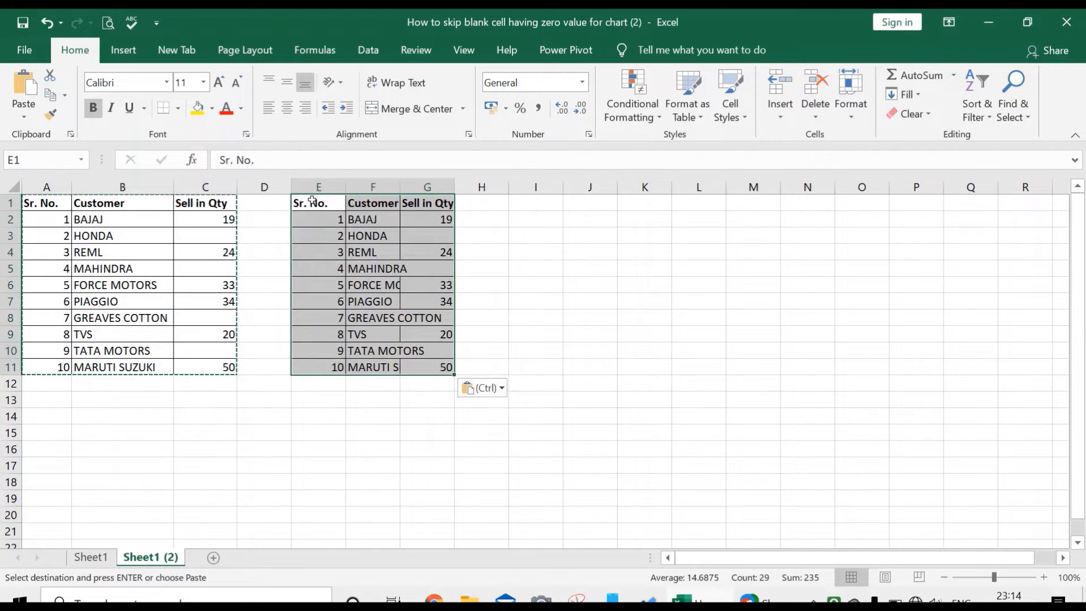
Autofit column F and clear F2:G11, keeping only headers and serial numbers.
double_click(400, 186)
click(400, 184)
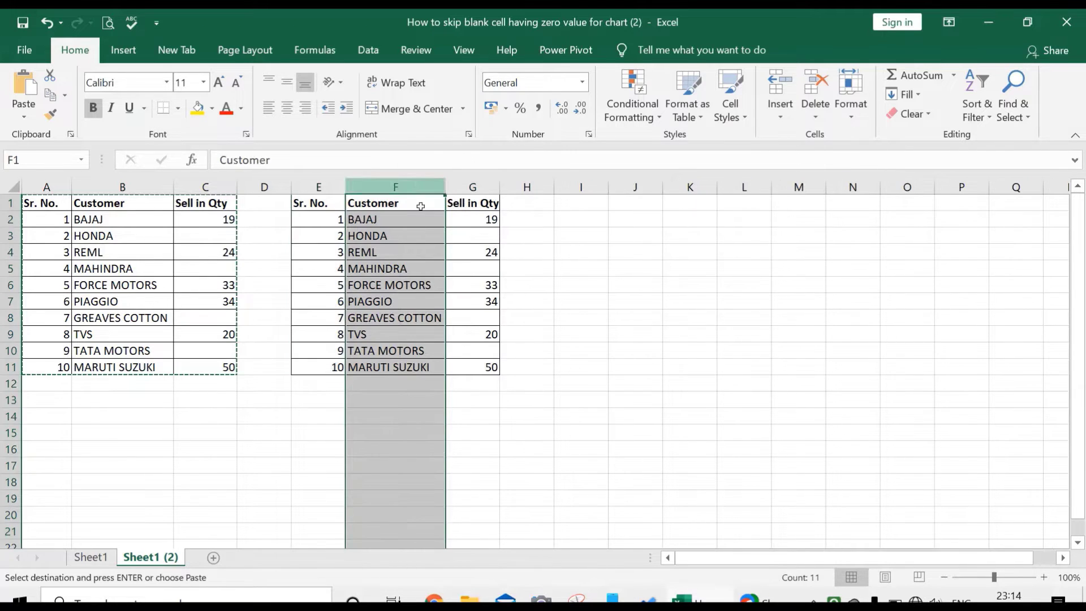
click(538, 249)
drag(414, 224, 495, 362)
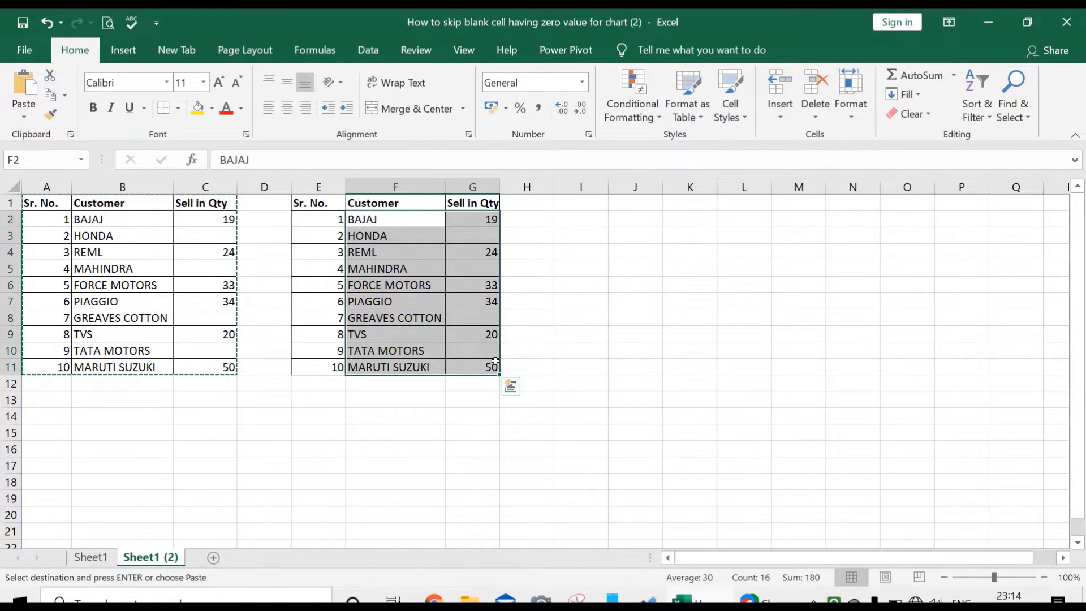
key(Delete)
click(567, 333)
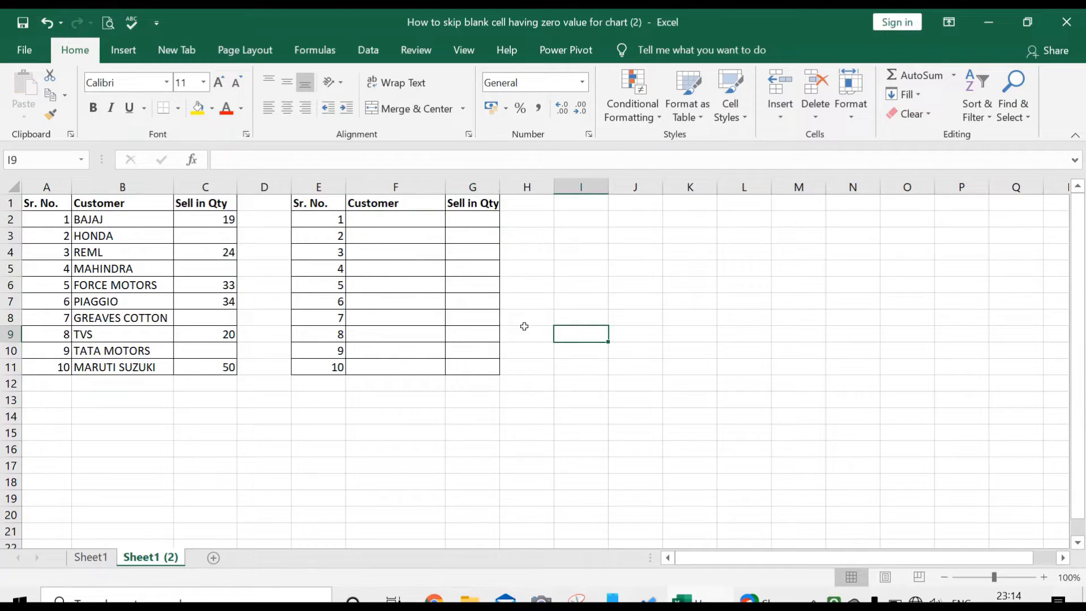
Insert a new column A before the data and enter 0 in A1.
right_click(31, 188)
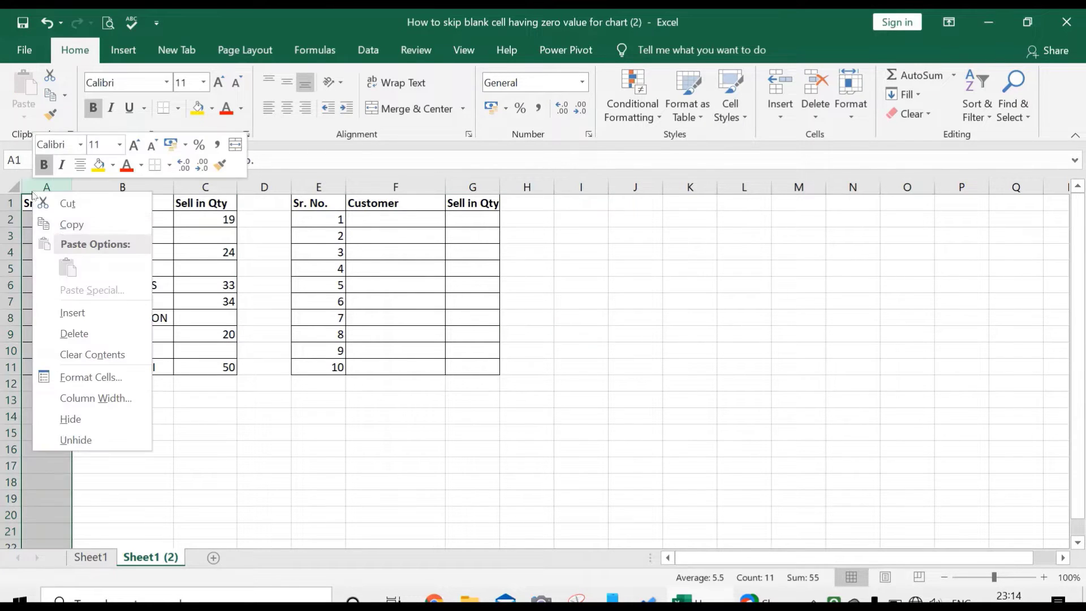
click(81, 315)
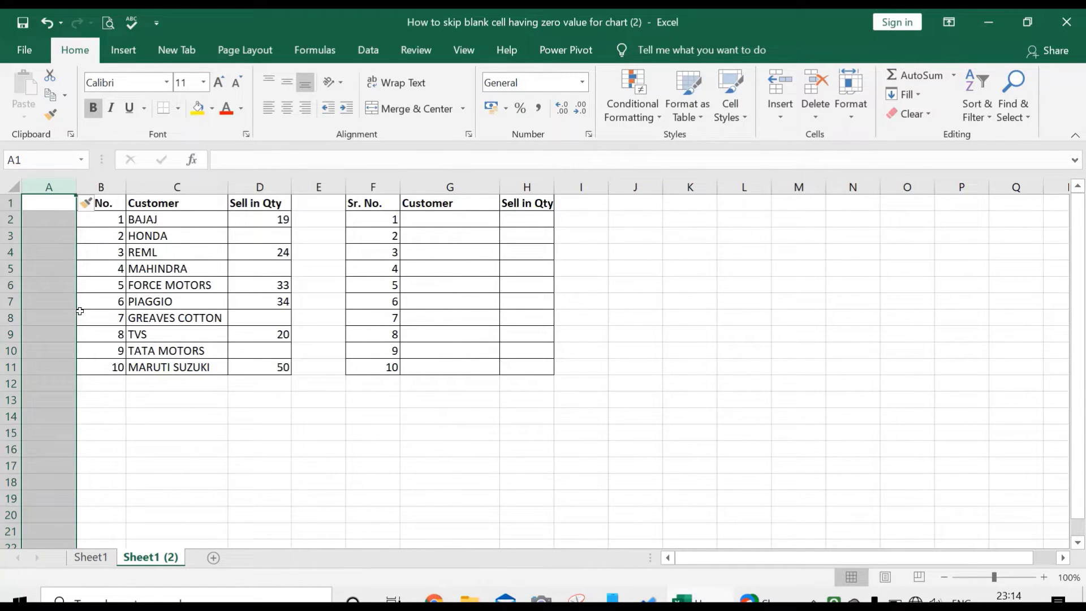
click(46, 207)
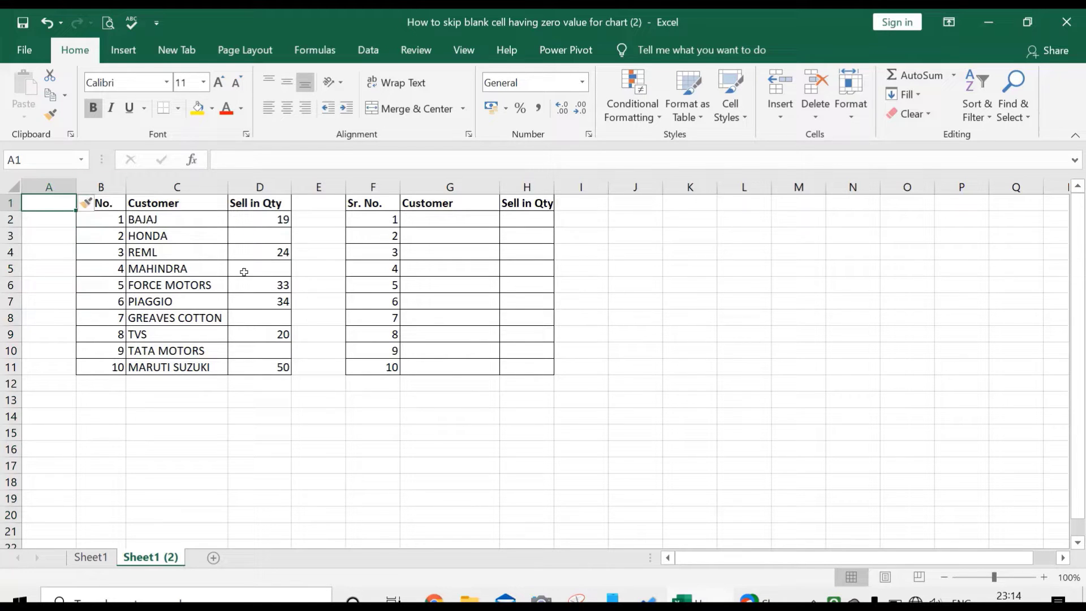
text(0)
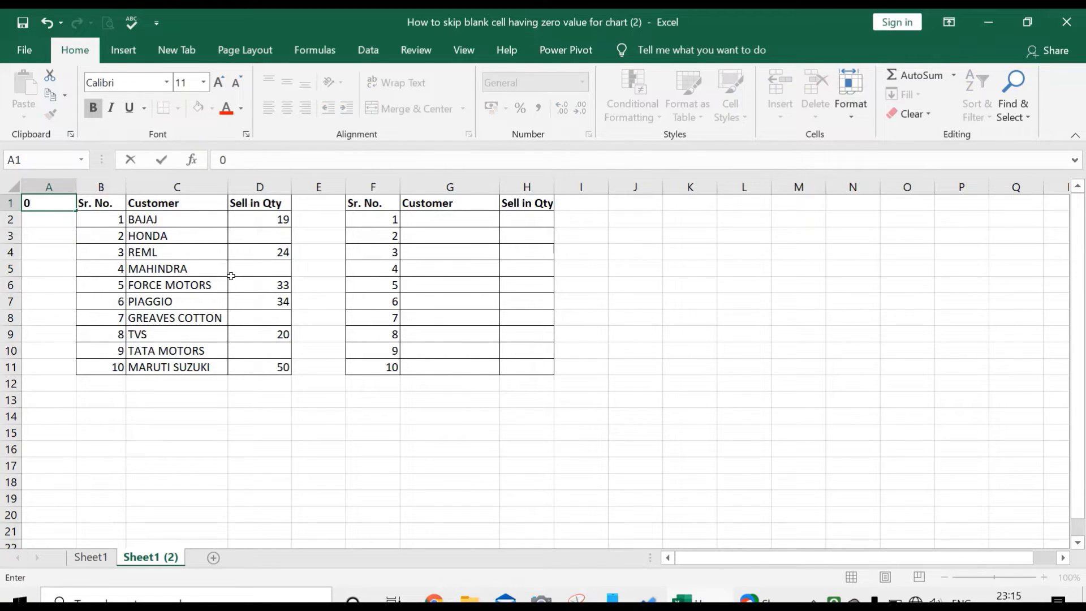
key(Return)
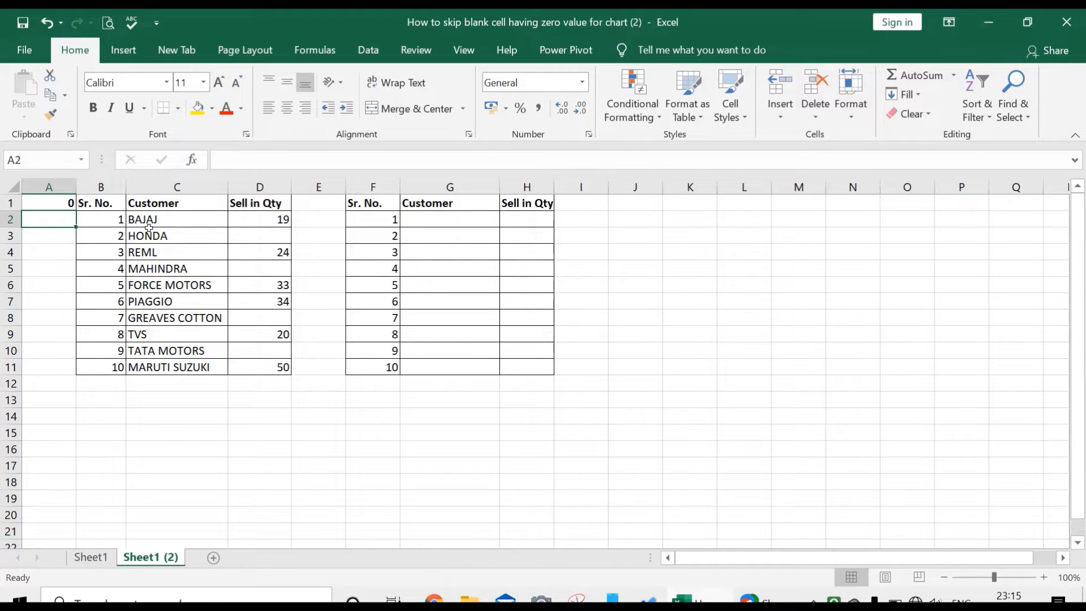
Enter =IF(D2=0,A1,A1+1) in A2 as the running count of selling customers.
text(=)
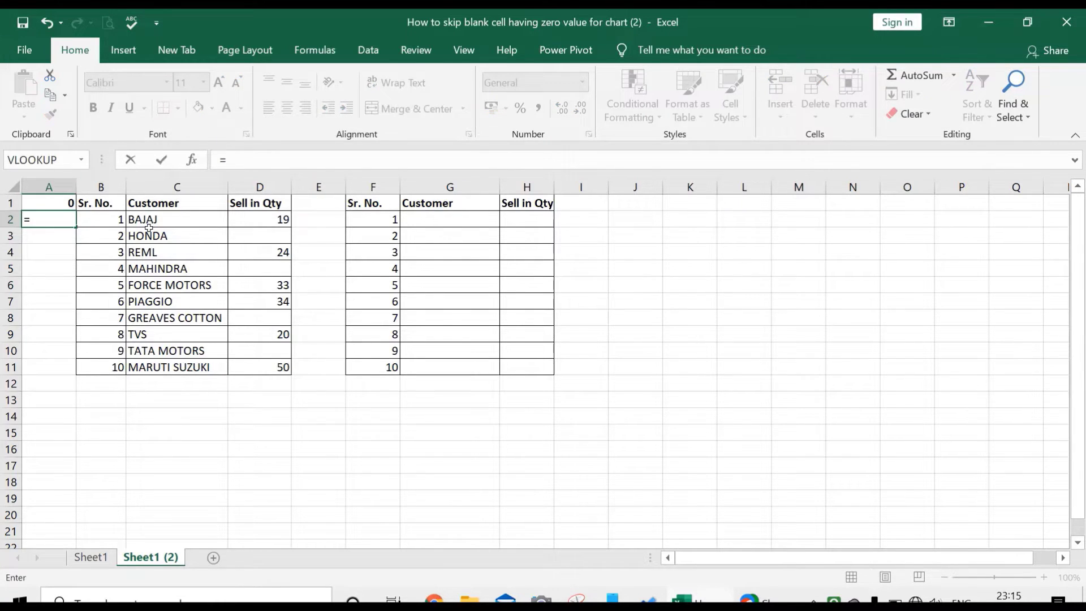
text(IF)
double_click(75, 240)
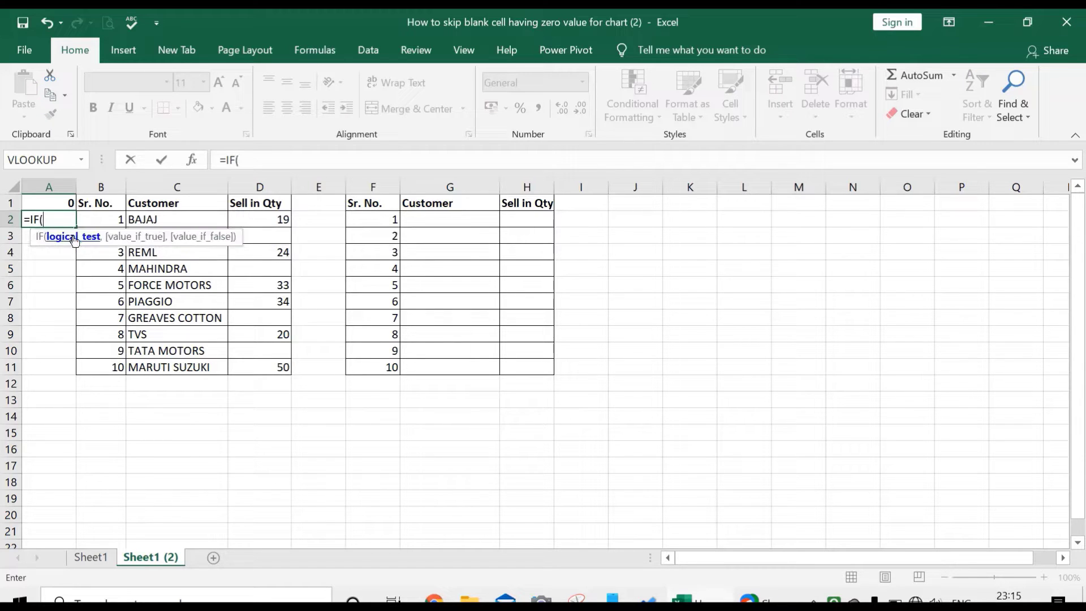
click(260, 219)
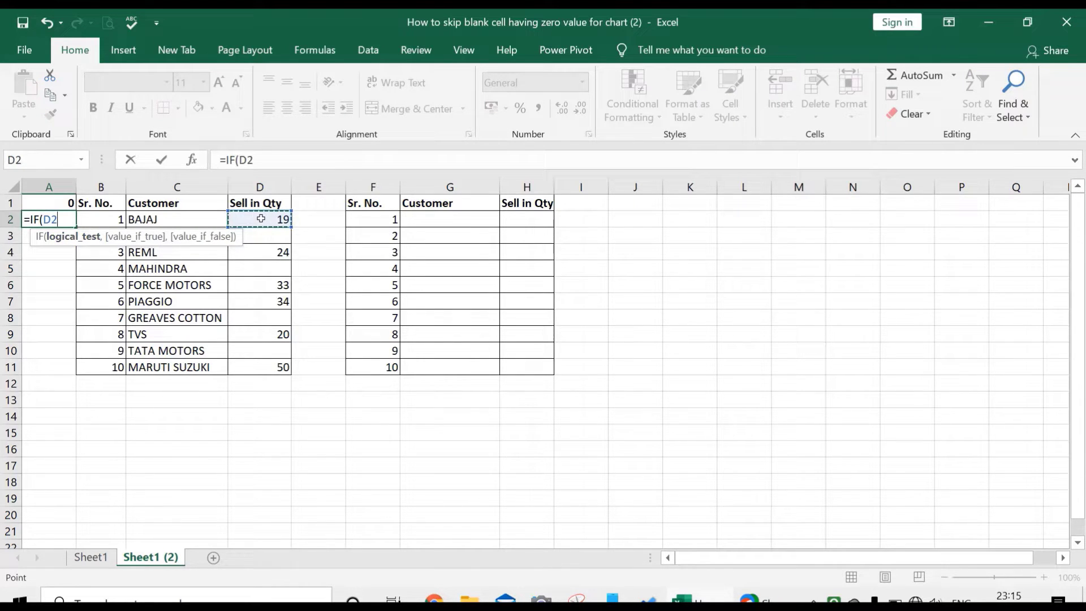
text(=0)
text(,)
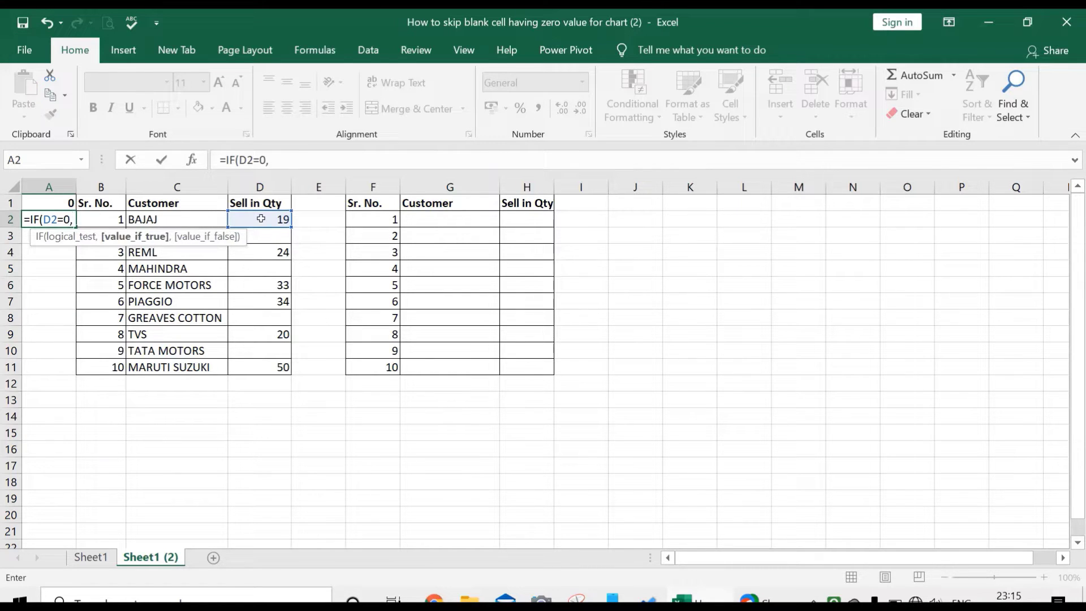
click(66, 204)
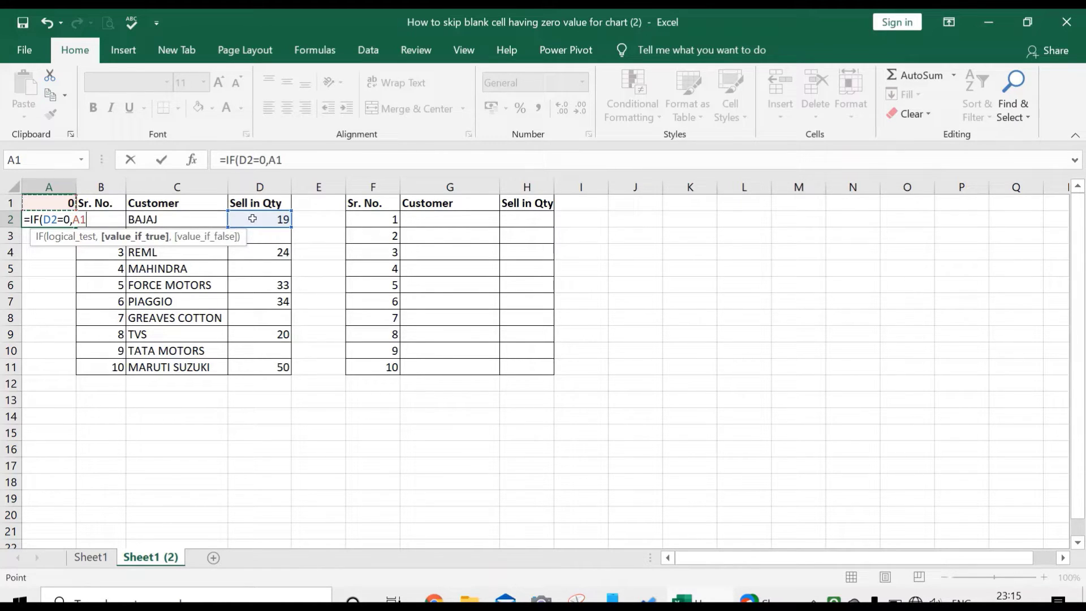
text(,)
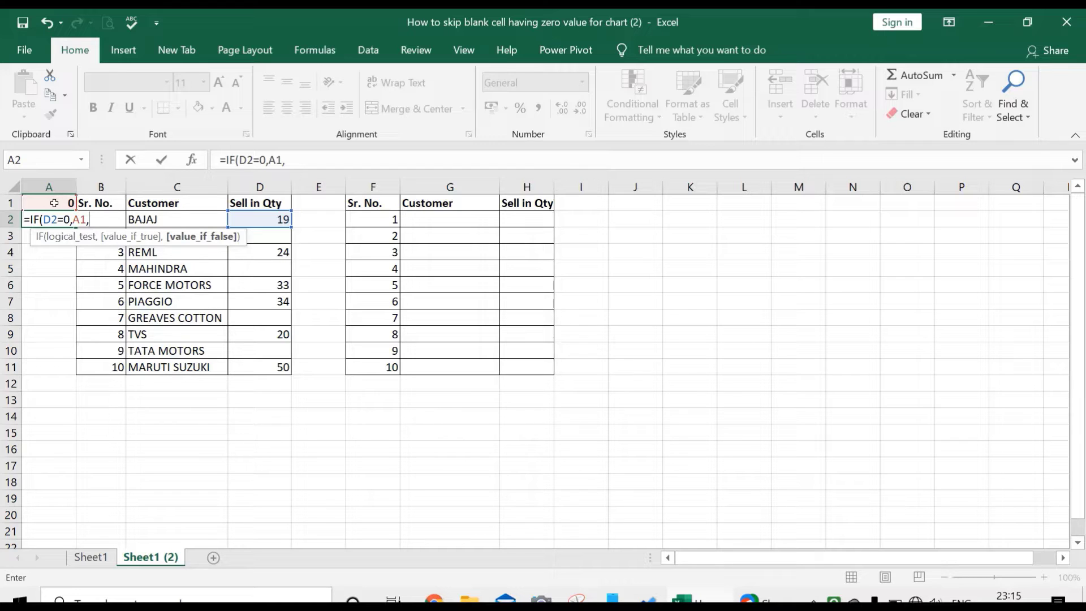
click(53, 203)
text(+1)
key(Return)
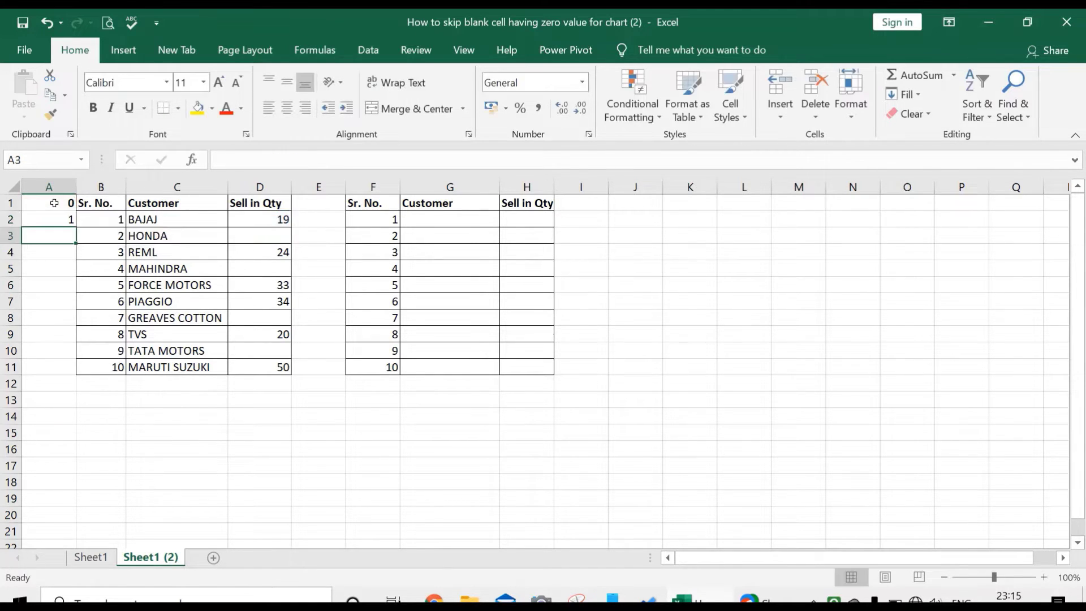
Fill the running-count formula down to A11 and compare the resulting counts.
click(63, 219)
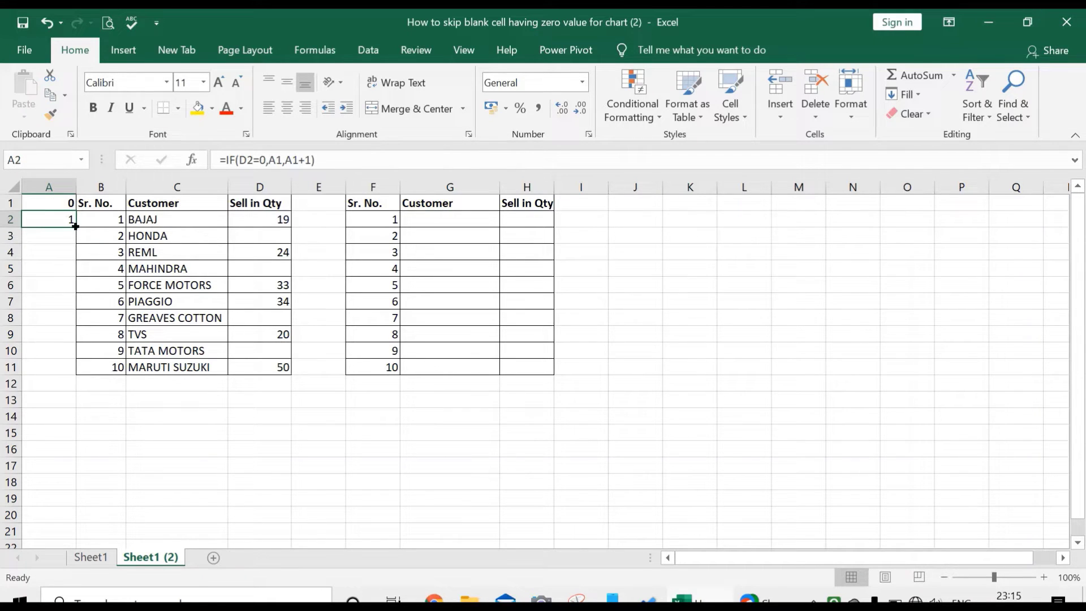
drag(75, 227, 78, 370)
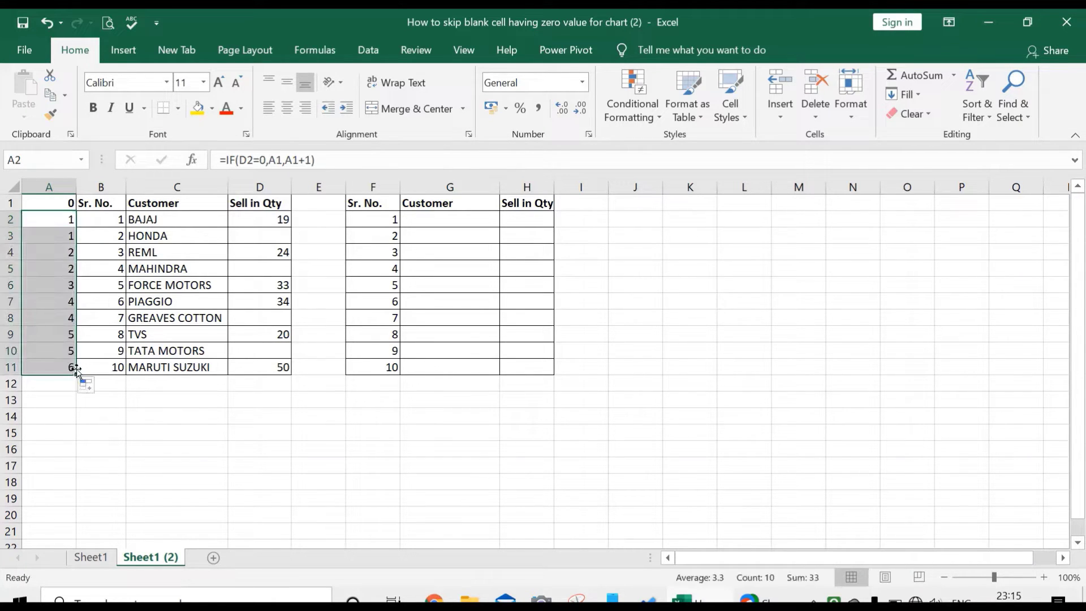
click(50, 243)
drag(51, 220, 53, 272)
click(54, 283)
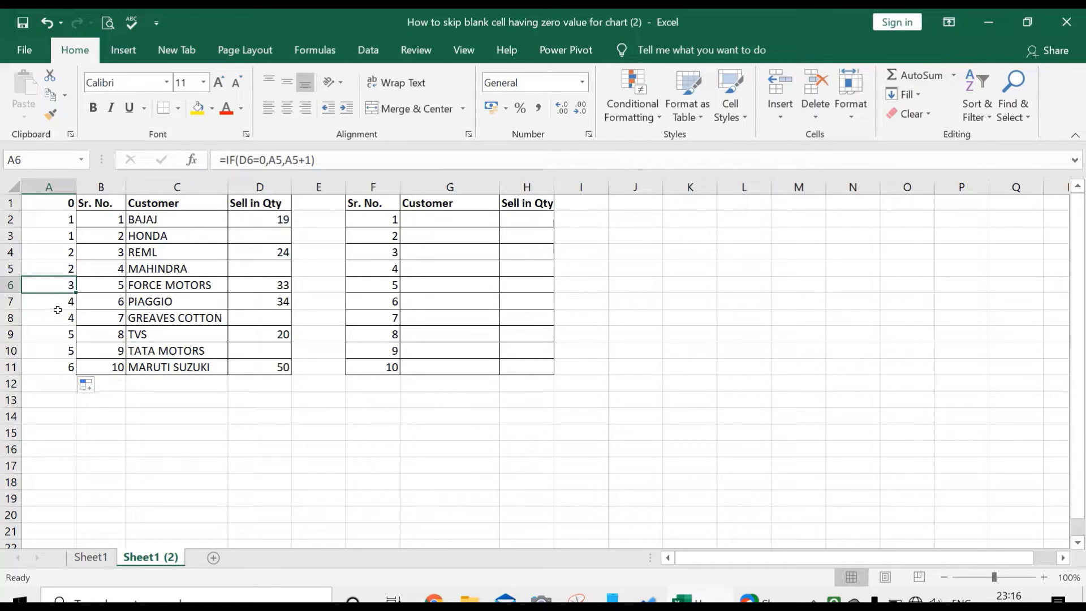
mouse_move(54, 298)
mouse_down()
mouse_move(53, 311)
mouse_move(54, 300)
mouse_up()
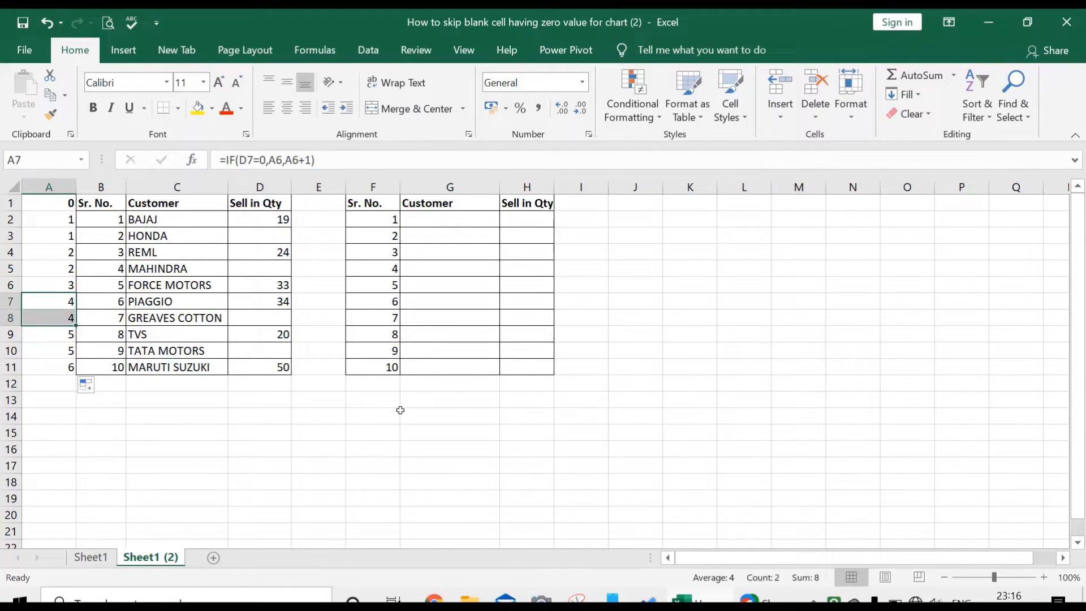
drag(447, 417, 395, 407)
Check the count formulas in A2–A4 against the blank sales quantities for HONDA and MAHINDRA.
click(71, 251)
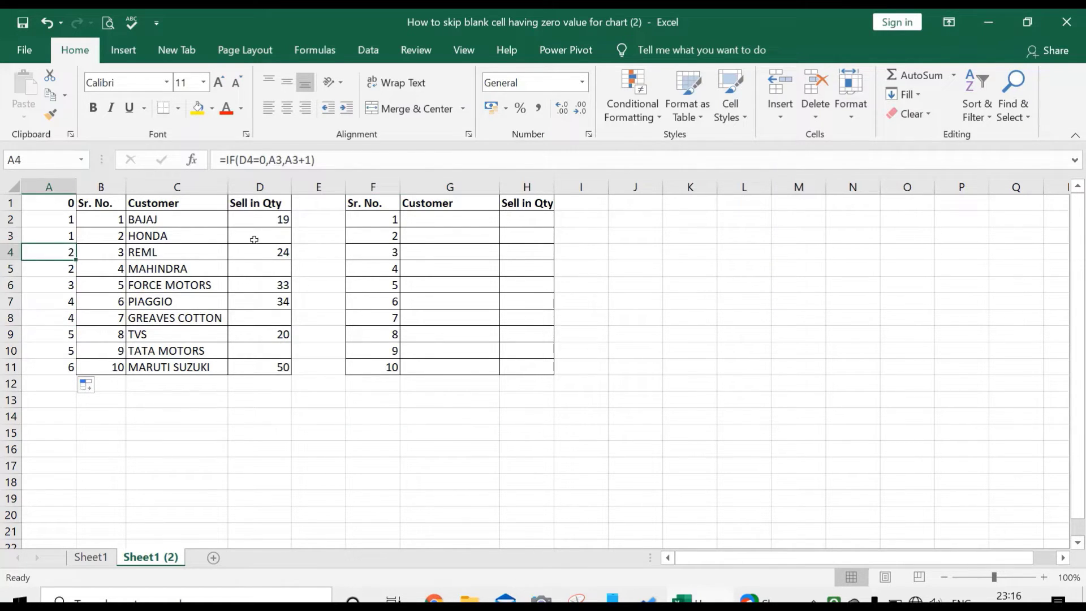
click(254, 238)
click(272, 269)
click(36, 238)
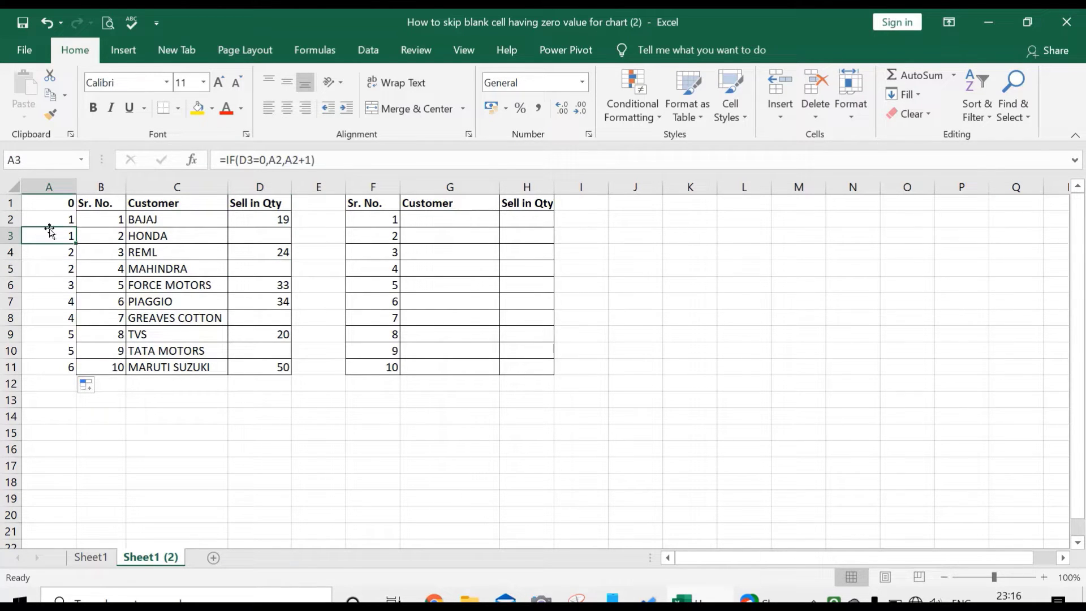
click(49, 222)
click(57, 233)
click(57, 252)
click(233, 271)
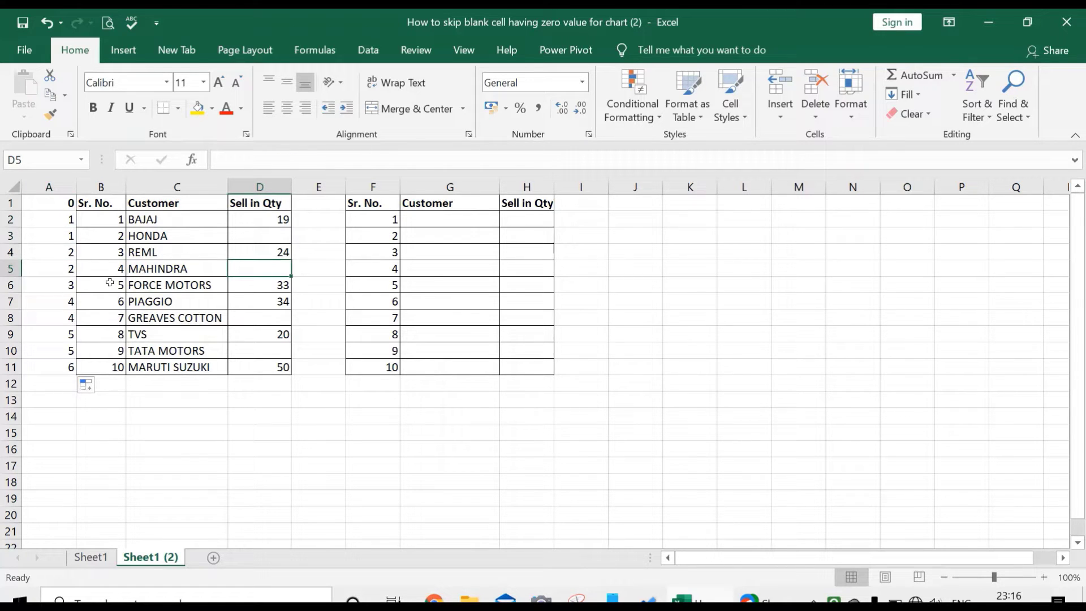
Point out the BAJAJ (19), REML (24) and FORCE MOTORS (33) rows for the helper table.
click(414, 220)
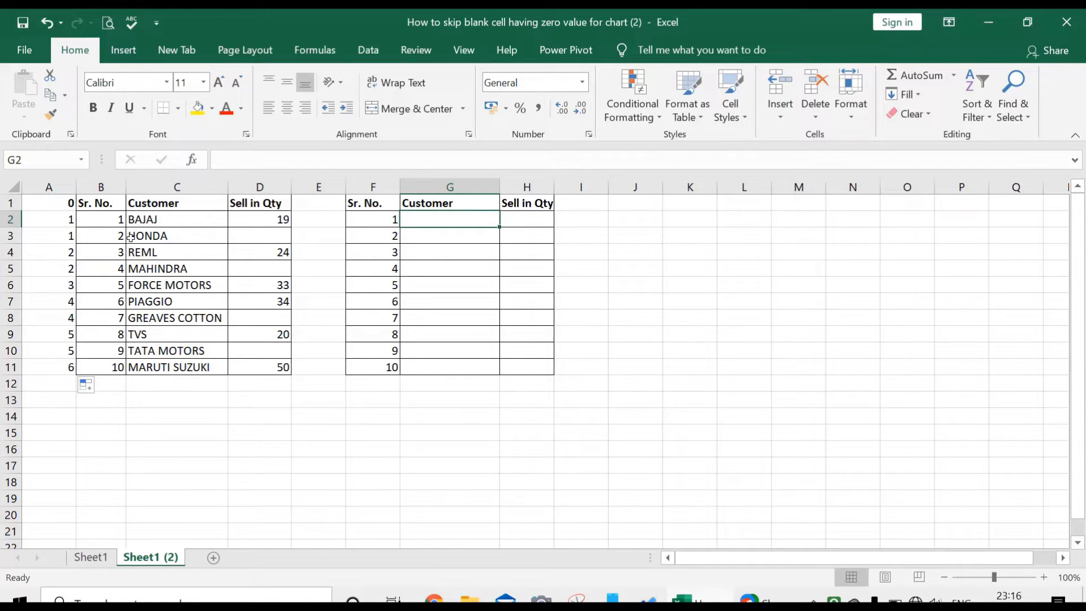
drag(110, 218, 251, 220)
drag(107, 255, 242, 250)
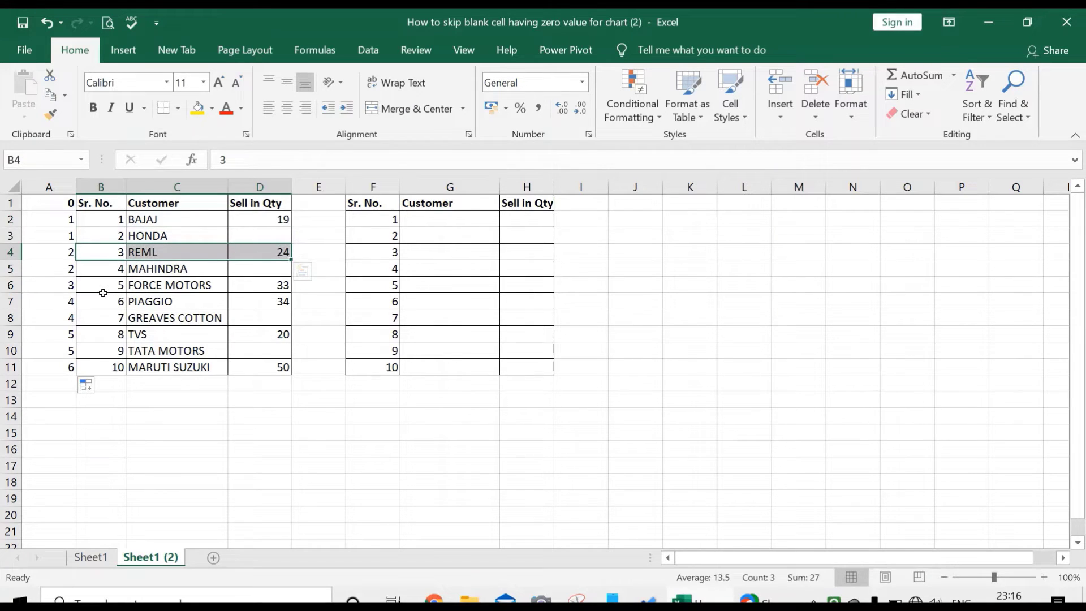
drag(107, 288, 238, 285)
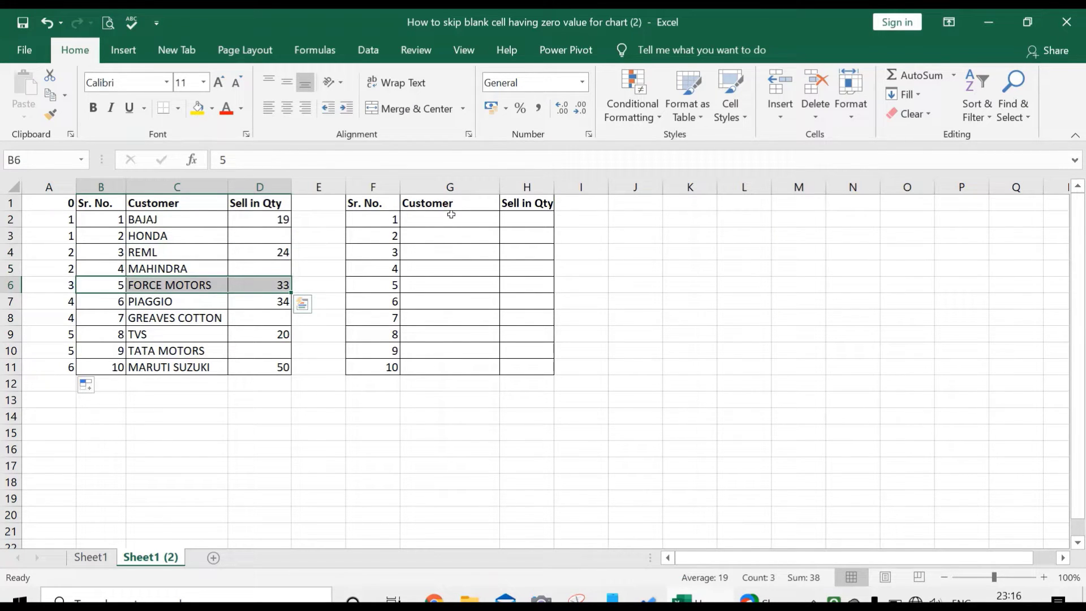
click(451, 217)
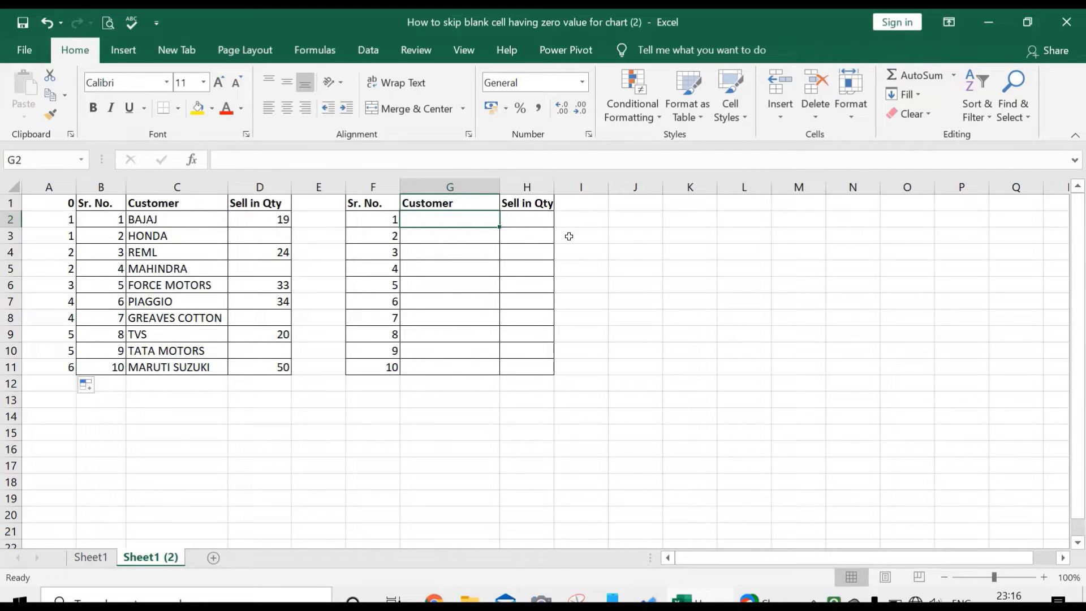
Type =VLOOKUP(F2,A:D,3,0) into G2 to fetch the customer for serial 1.
text(=VL)
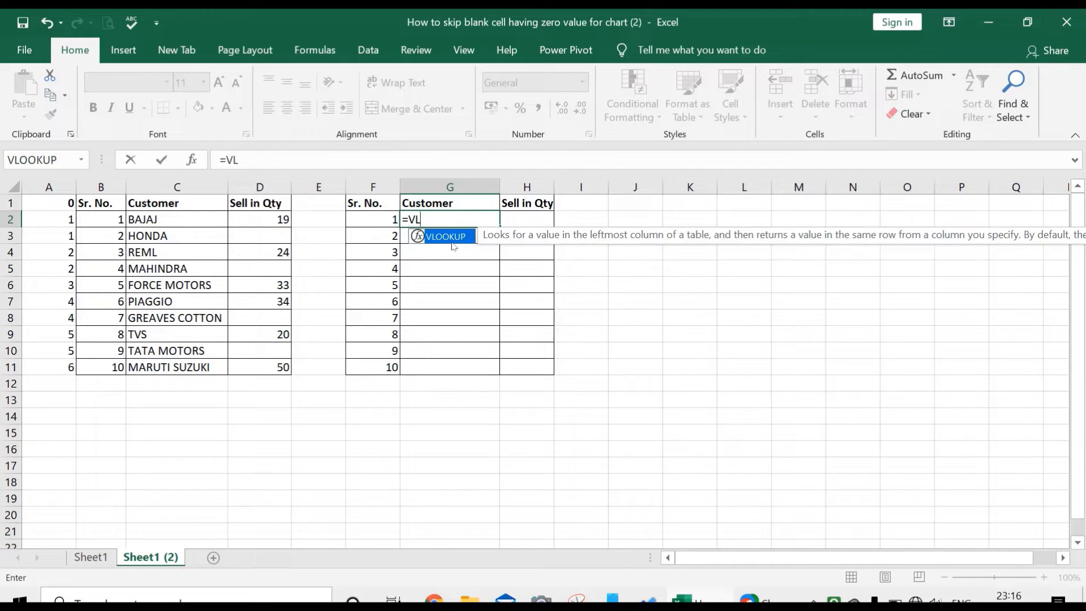
double_click(449, 237)
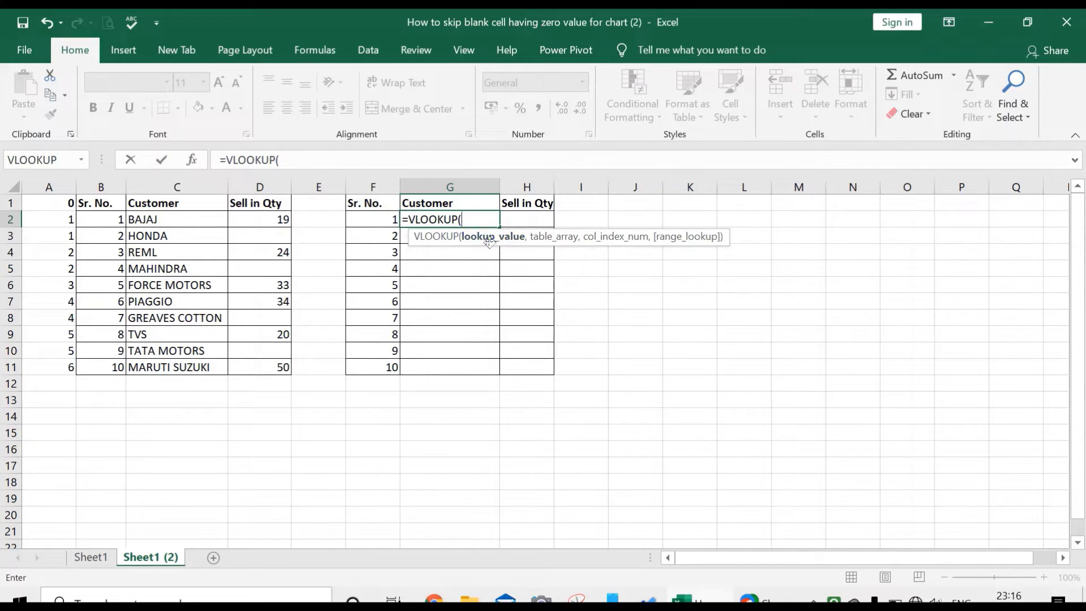
click(387, 219)
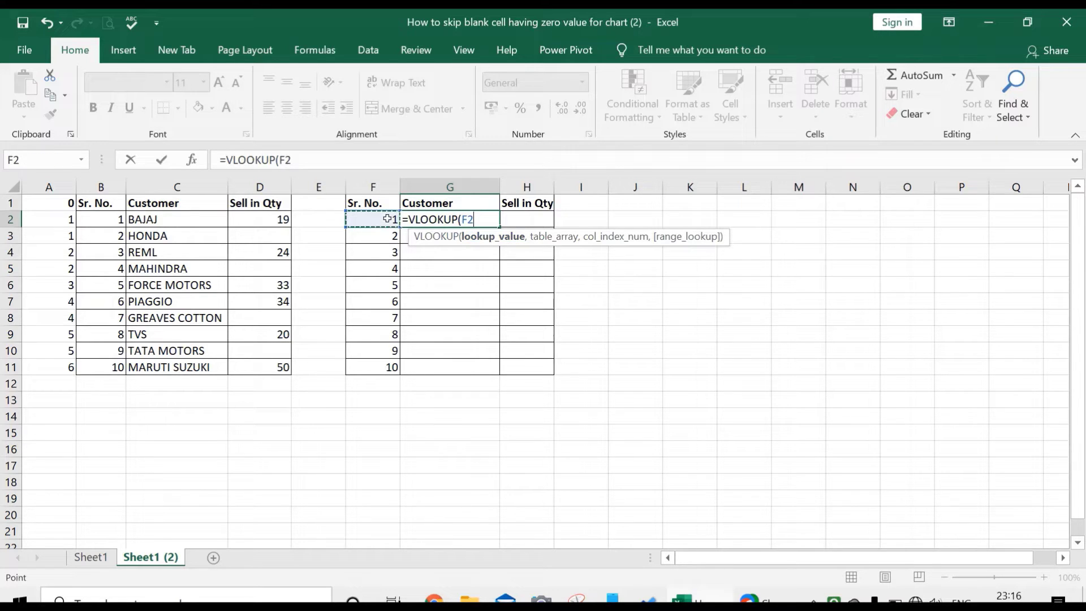
text(,)
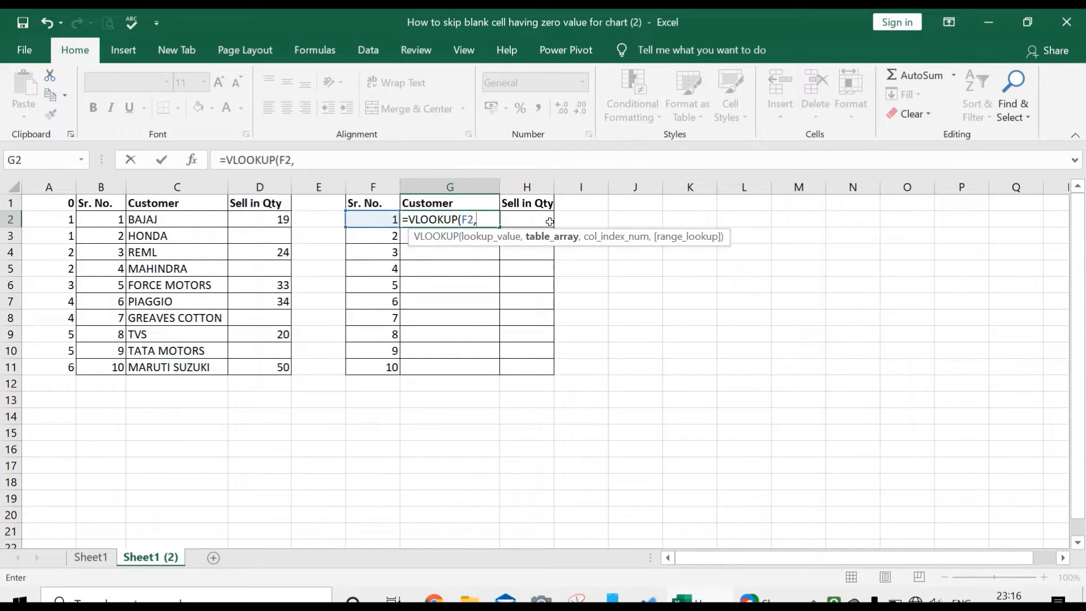
drag(64, 188, 244, 186)
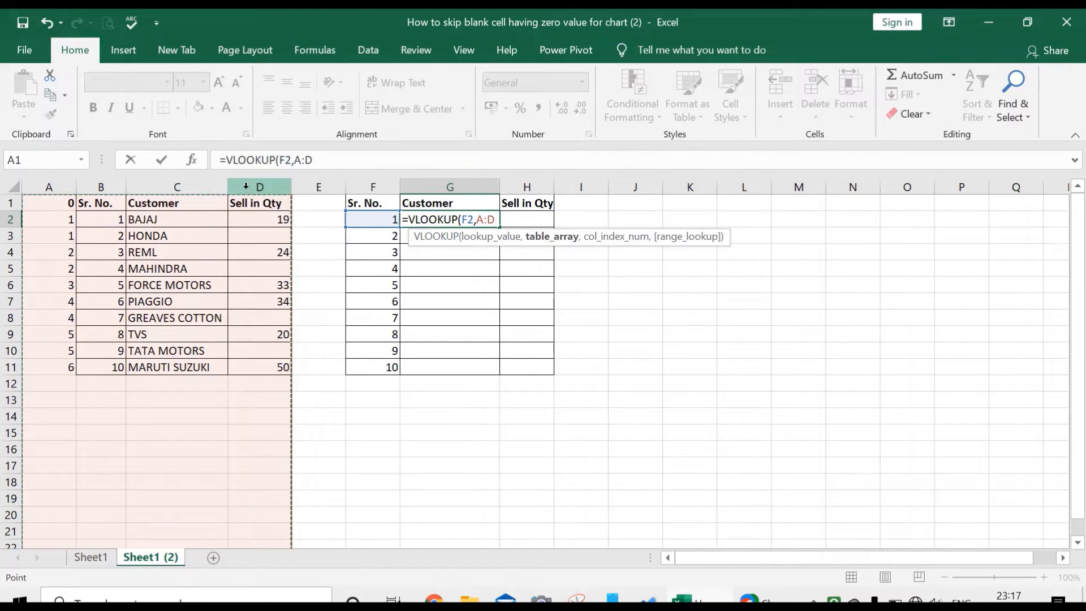
text(,3)
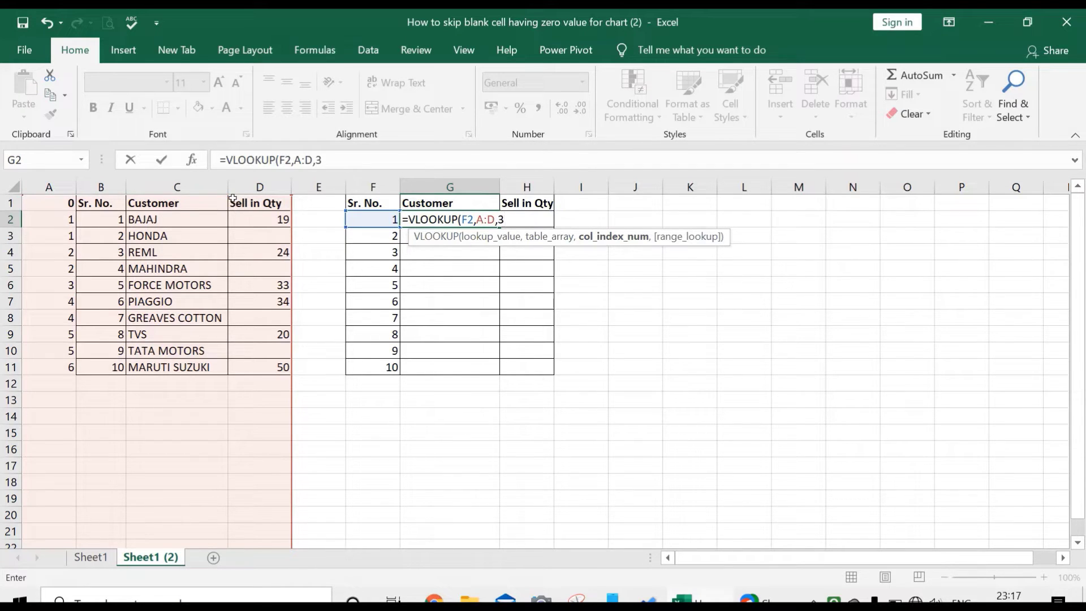
text(,)
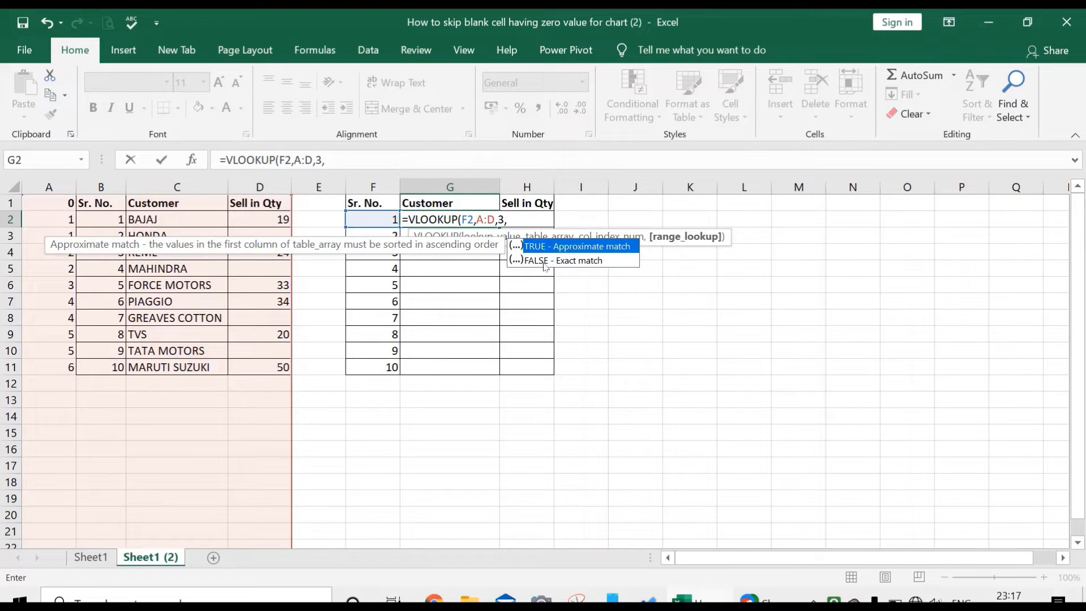
text(0)
Commit the G2 lookup, fill it down to G11, and inspect the #N/A in G8.
key(Return)
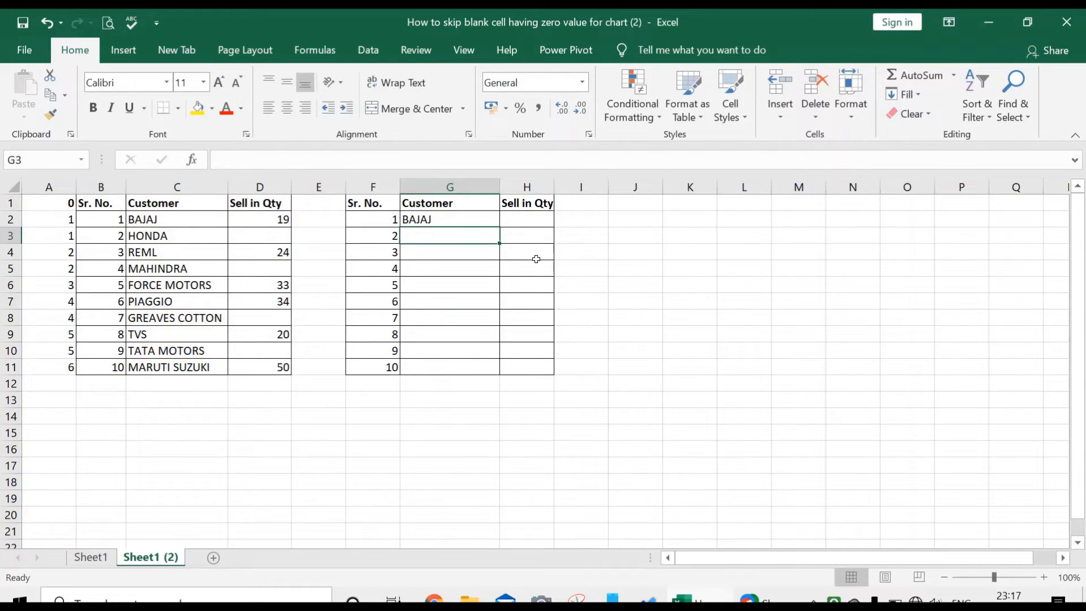
click(462, 226)
drag(497, 226, 497, 374)
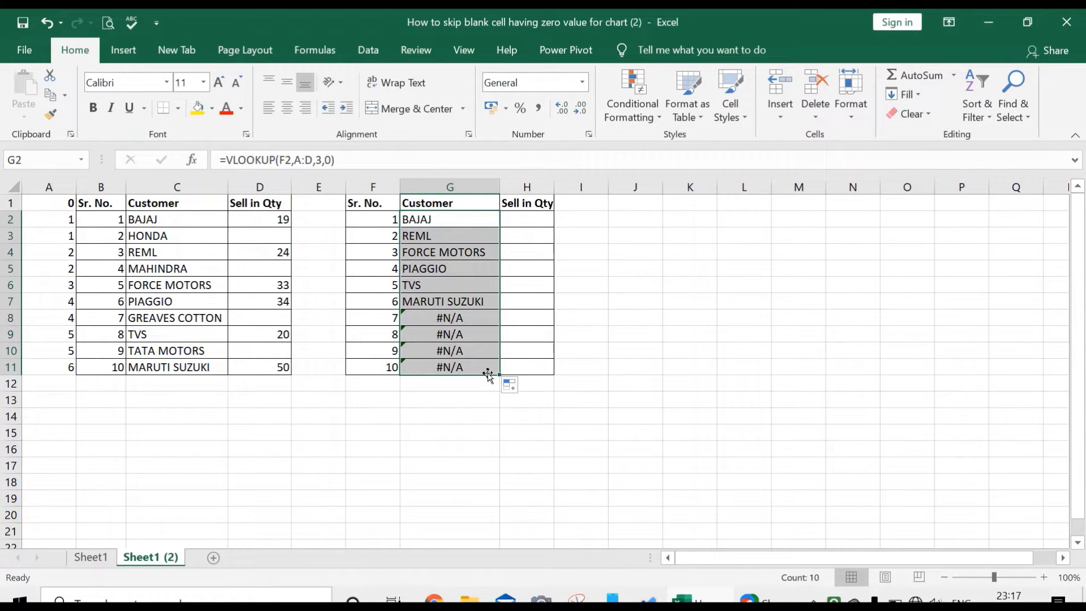
click(474, 317)
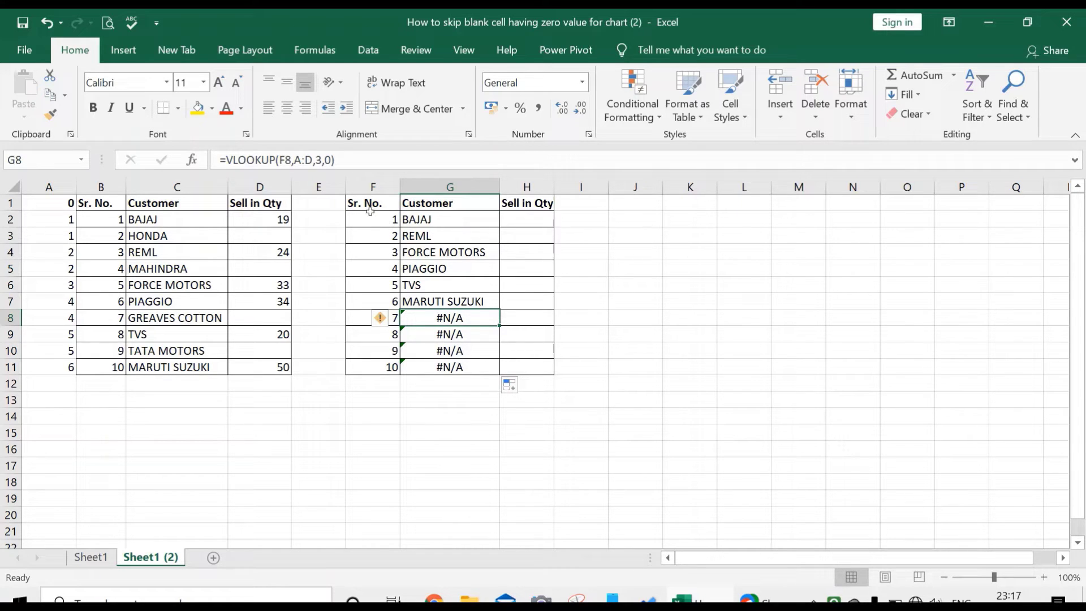
Change G8 to =IFERROR(VLOOKUP(F8,A:D,3,0),"") so errors show blank.
click(225, 156)
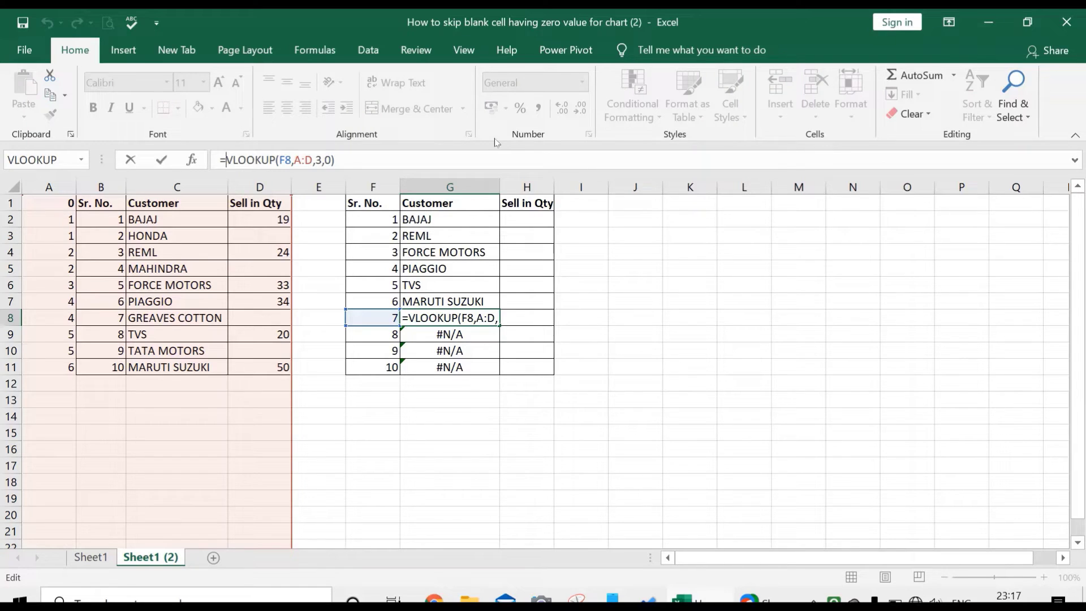
text(IF)
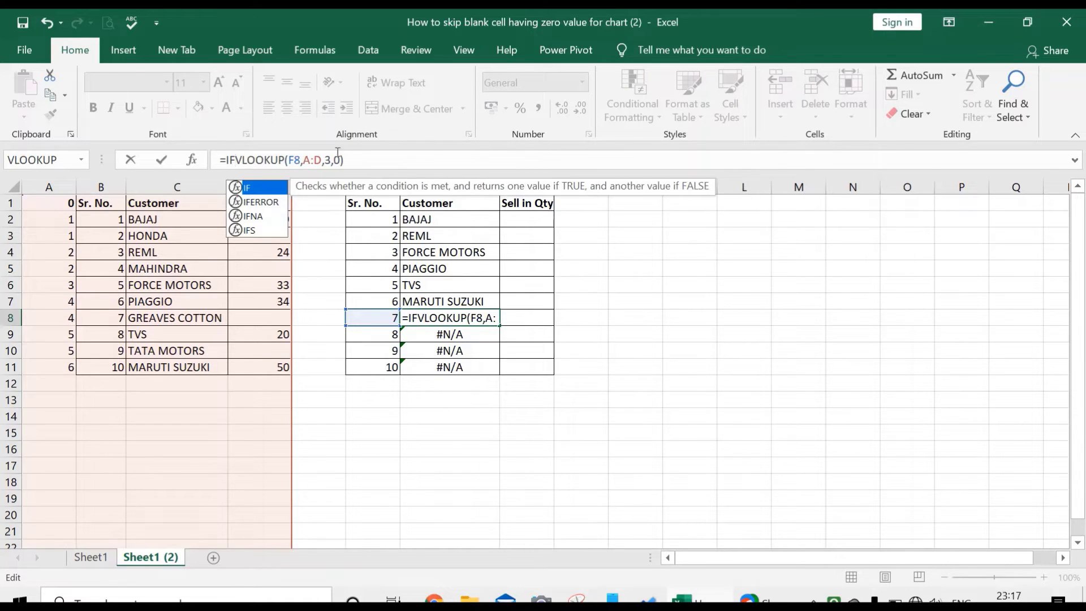
double_click(261, 203)
click(386, 160)
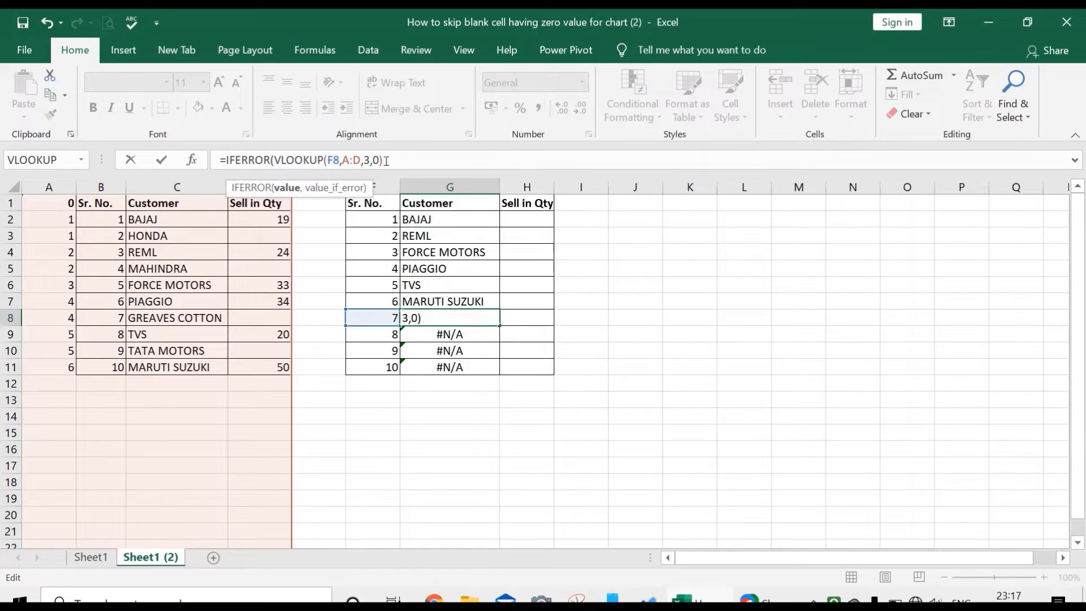
text(,)
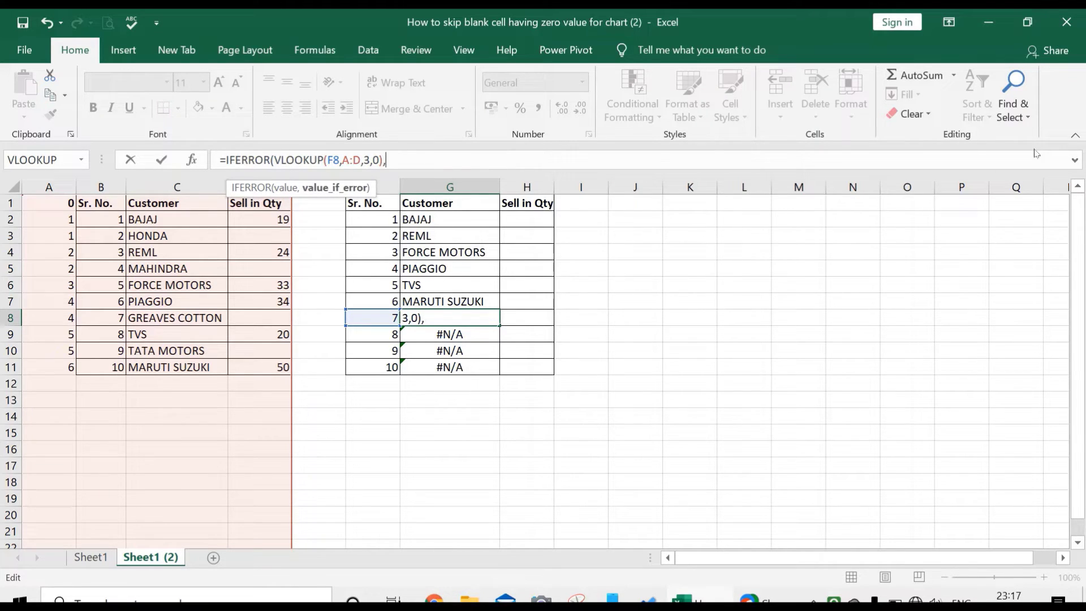
text("")
drag(397, 160, 387, 160)
key(Return)
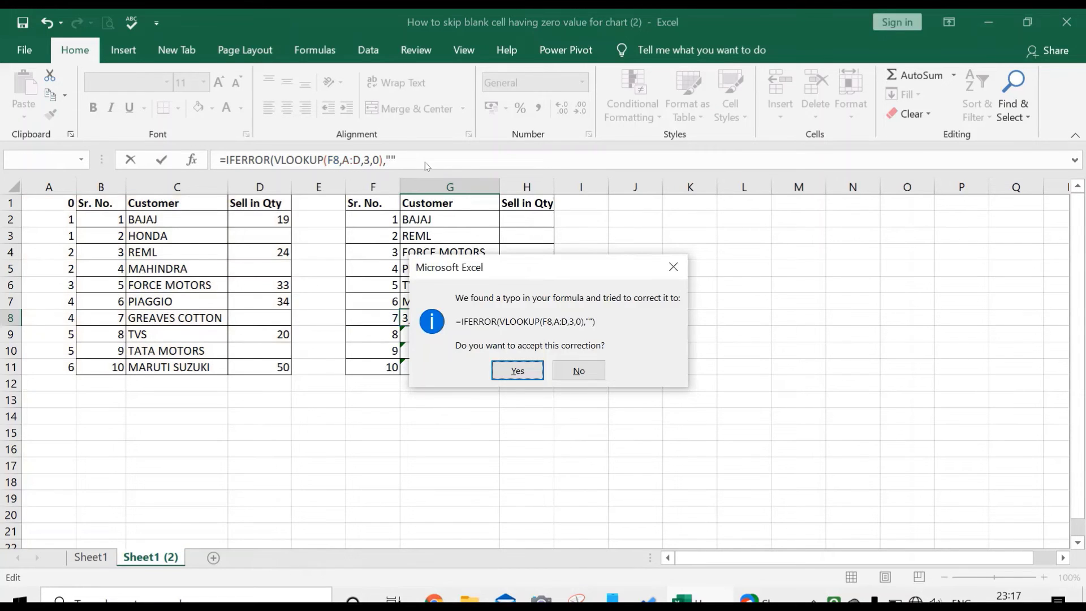
key(Return)
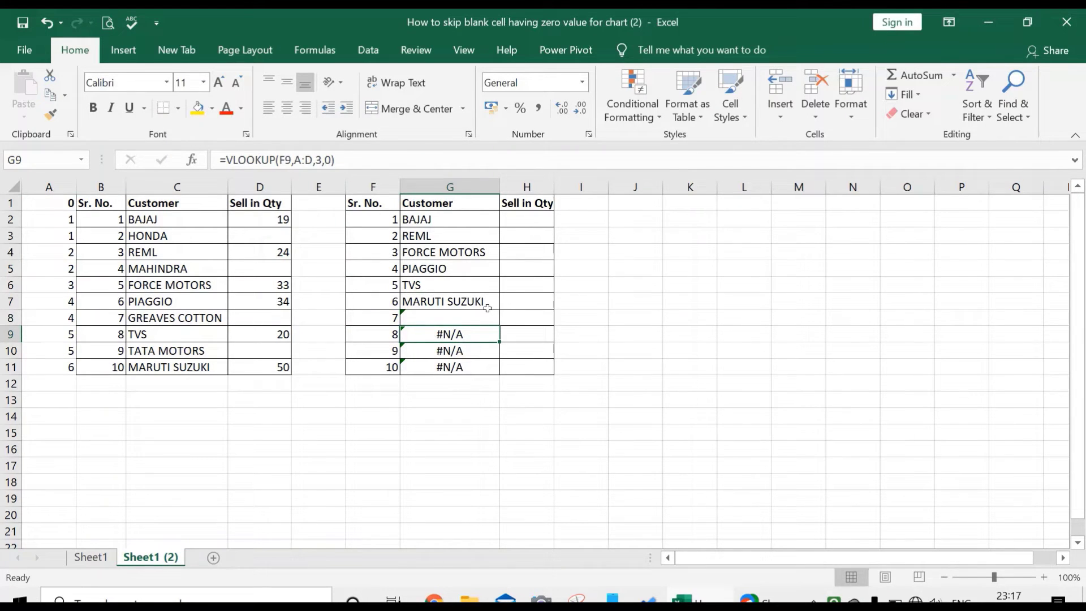
Fill the G8 IFERROR lookup down to G11.
click(488, 312)
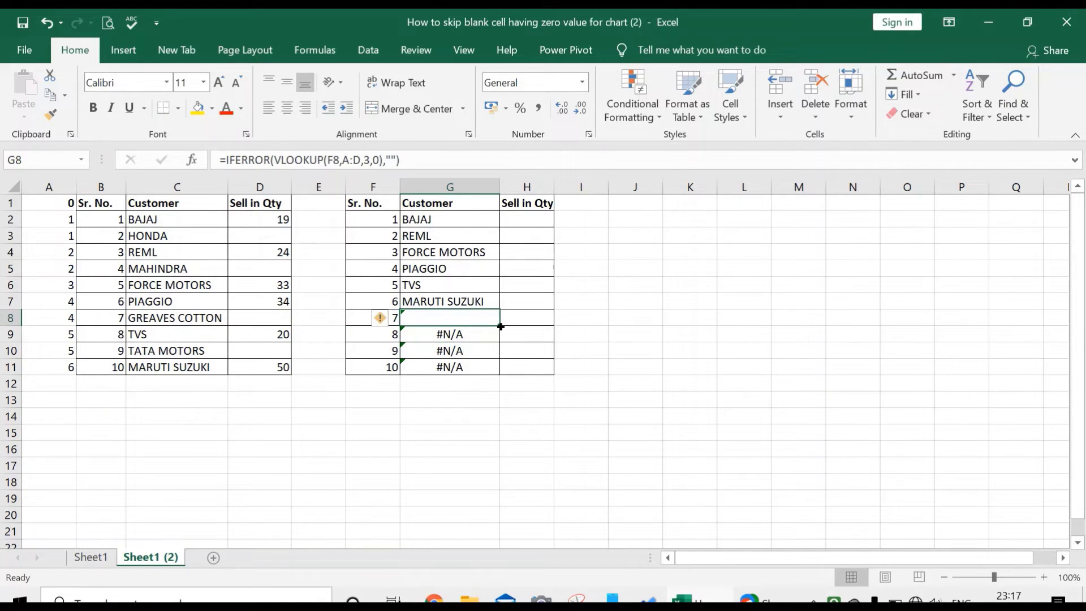
drag(501, 326, 498, 368)
click(467, 319)
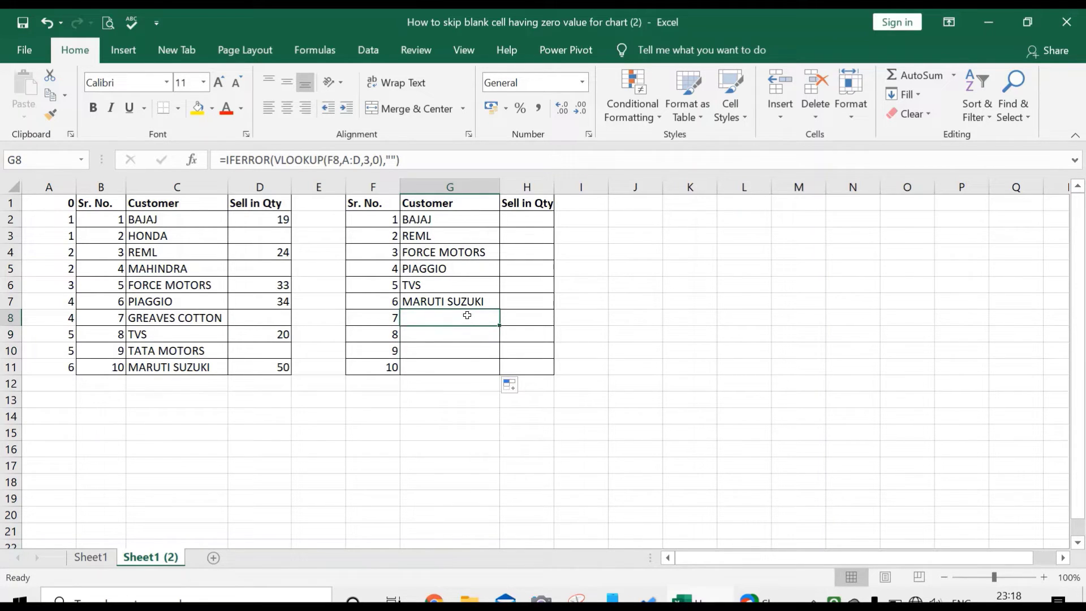
Copy the IFERROR customer lookup from G8 into G2:G7.
right_click(468, 318)
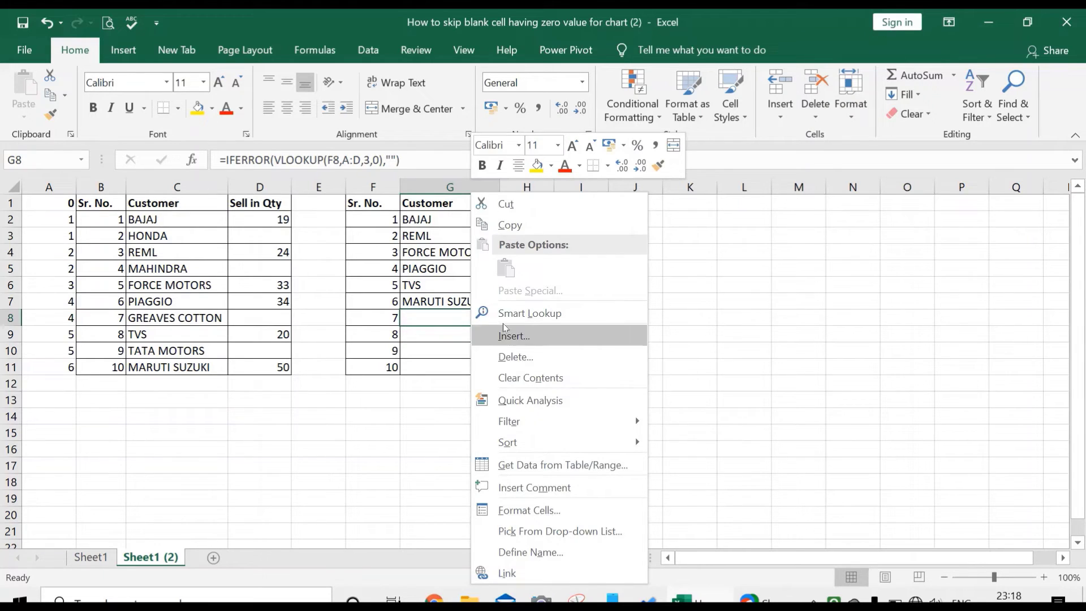
click(505, 226)
drag(431, 222, 450, 292)
key(ctrl+v)
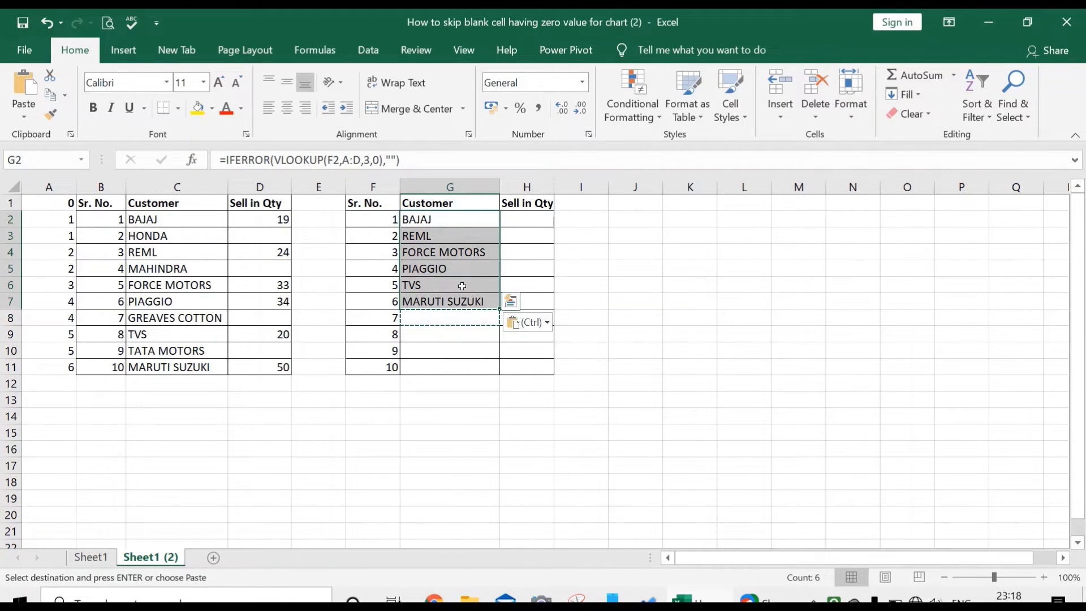
right_click(462, 291)
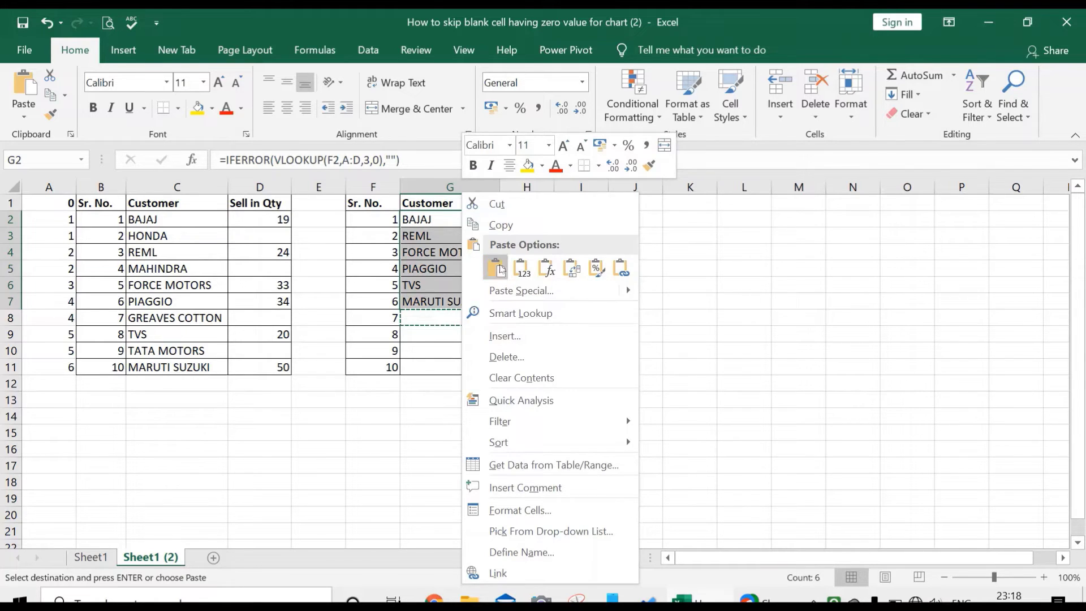
click(531, 262)
click(634, 301)
click(519, 218)
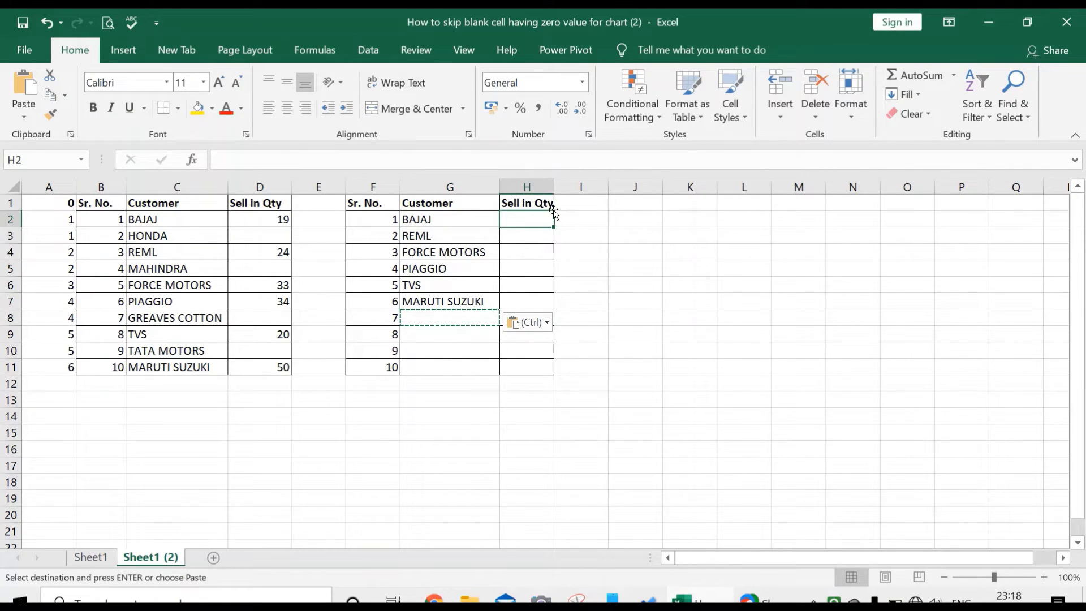
Enter =VLOOKUP(F2,A:D,4,0) in H2 to fetch the Sell in Qty.
text(=VL)
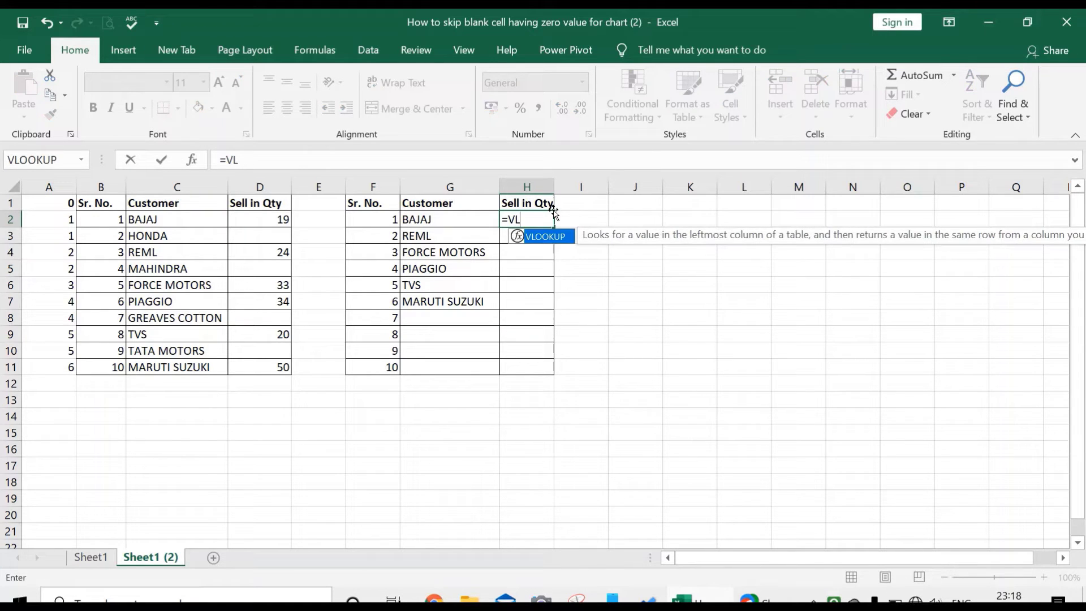
double_click(558, 237)
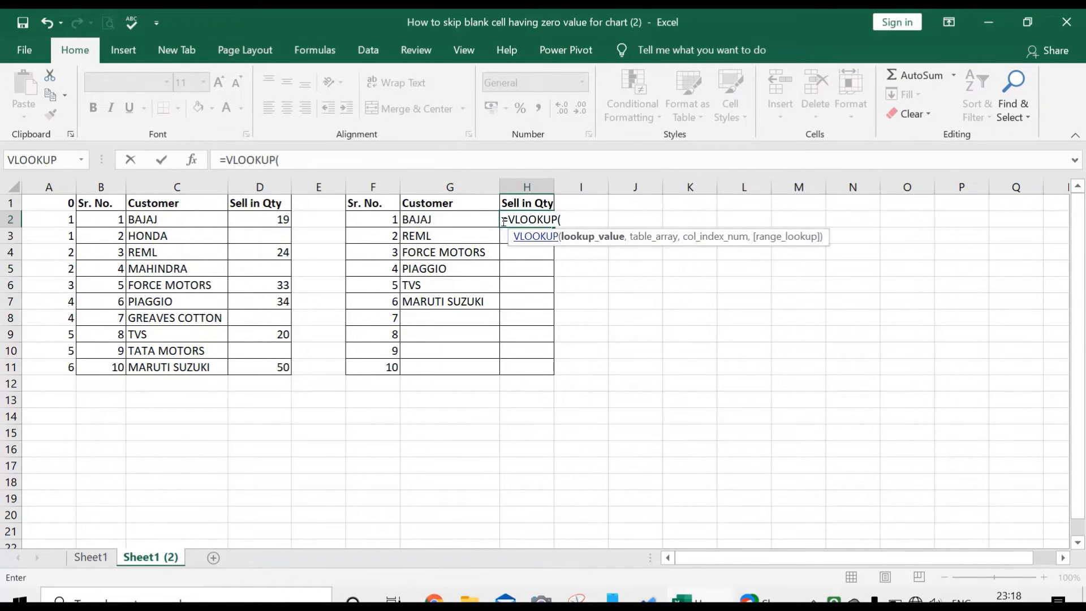
click(382, 217)
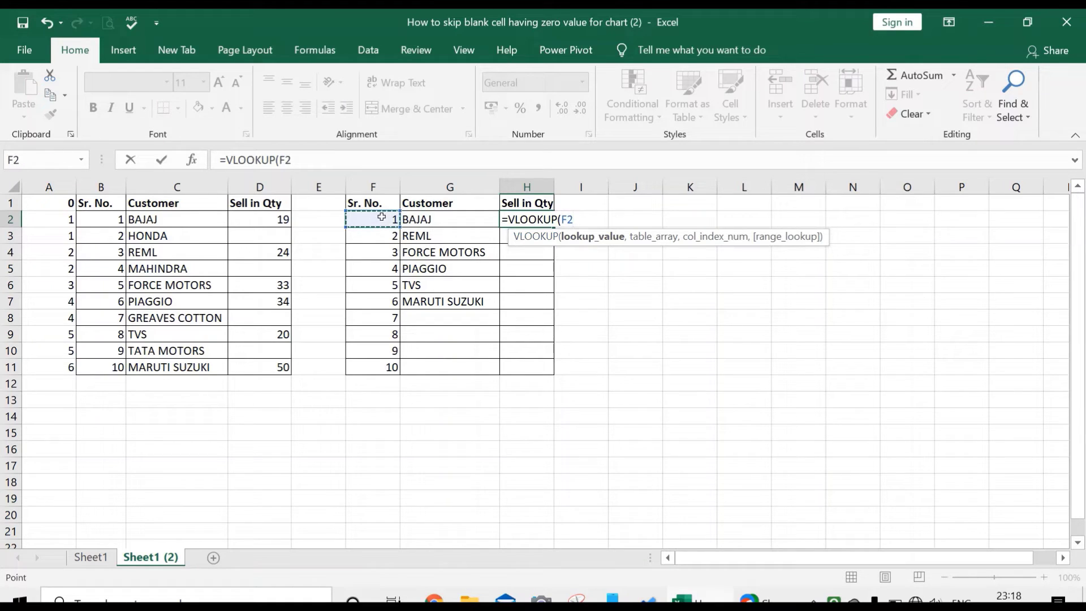
text(,)
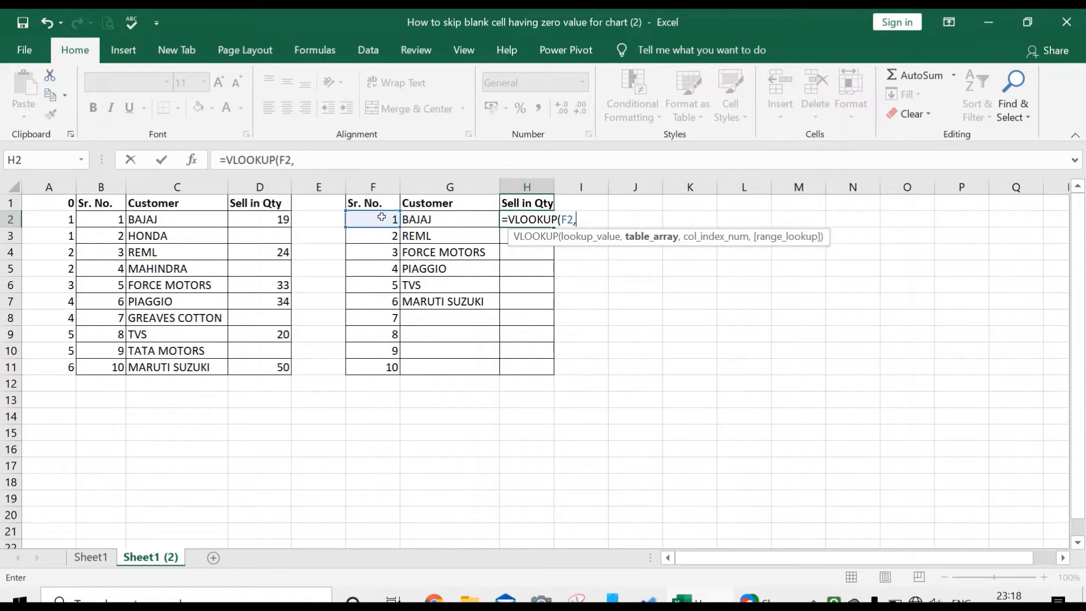
drag(56, 187, 263, 177)
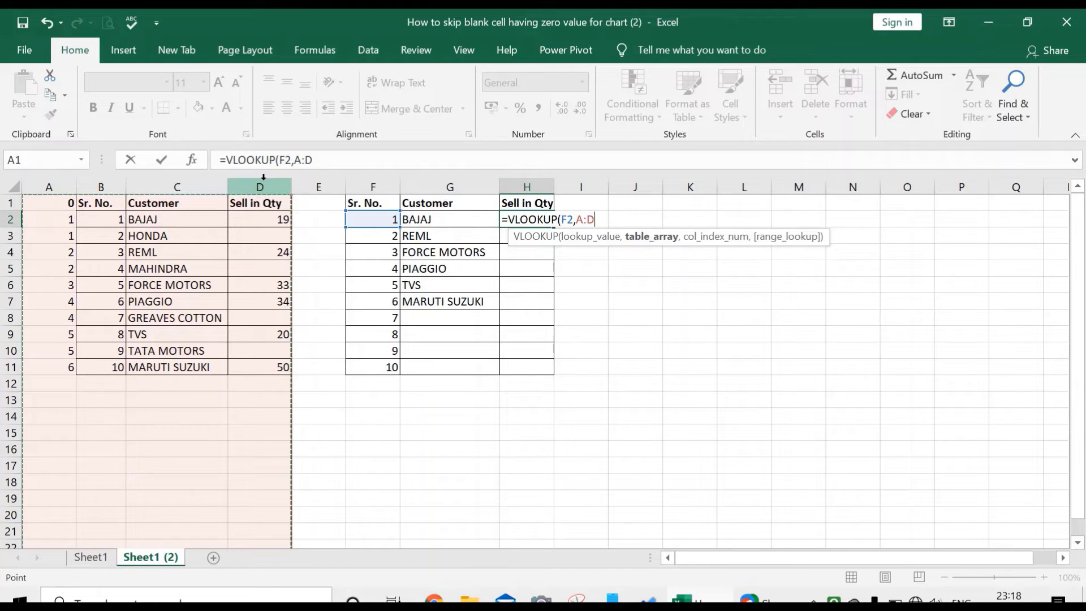
text(,)
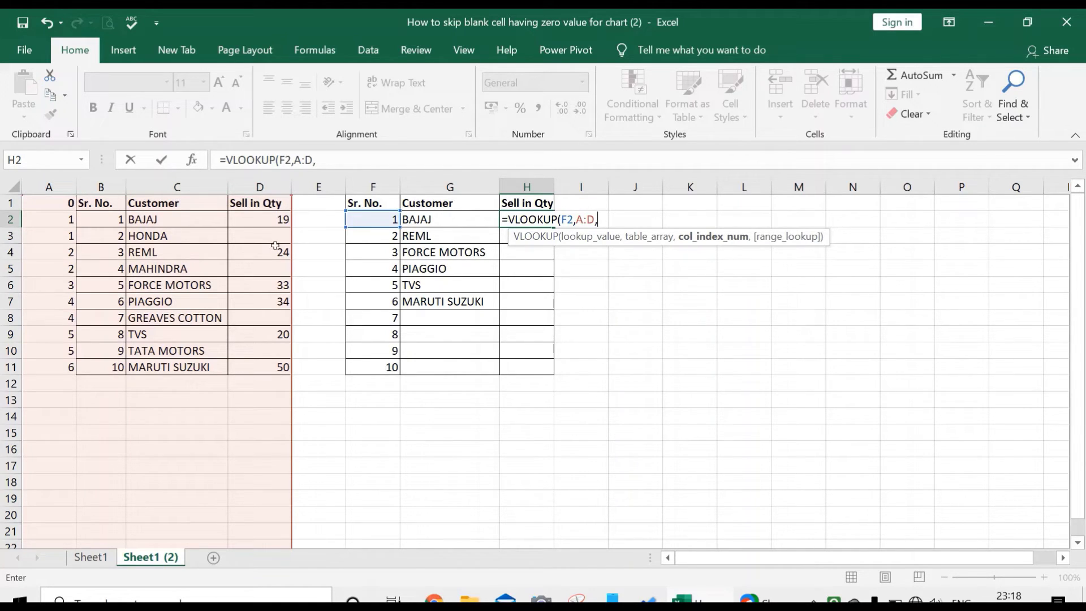
text(4,)
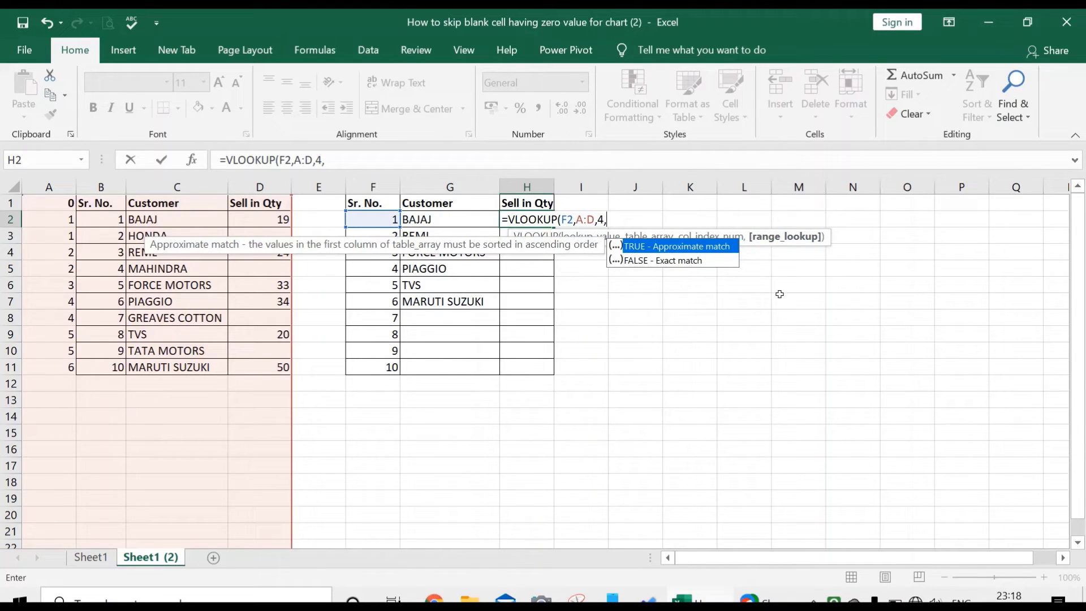
text(0)
key(Return)
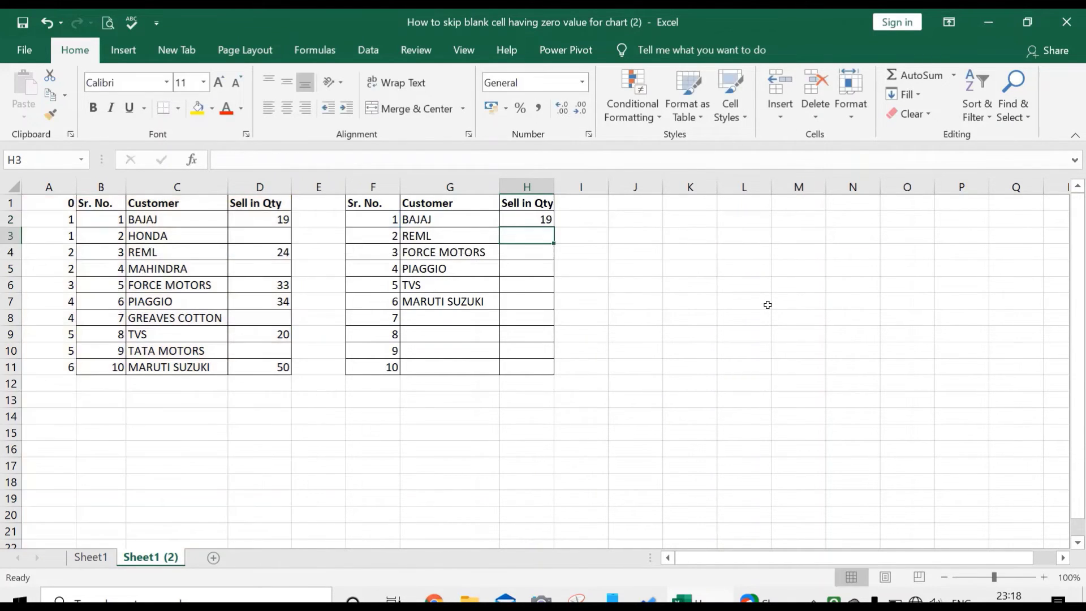
Fill the quantity lookup down to H11 and check the #N/A in H8.
click(547, 222)
drag(557, 229, 557, 374)
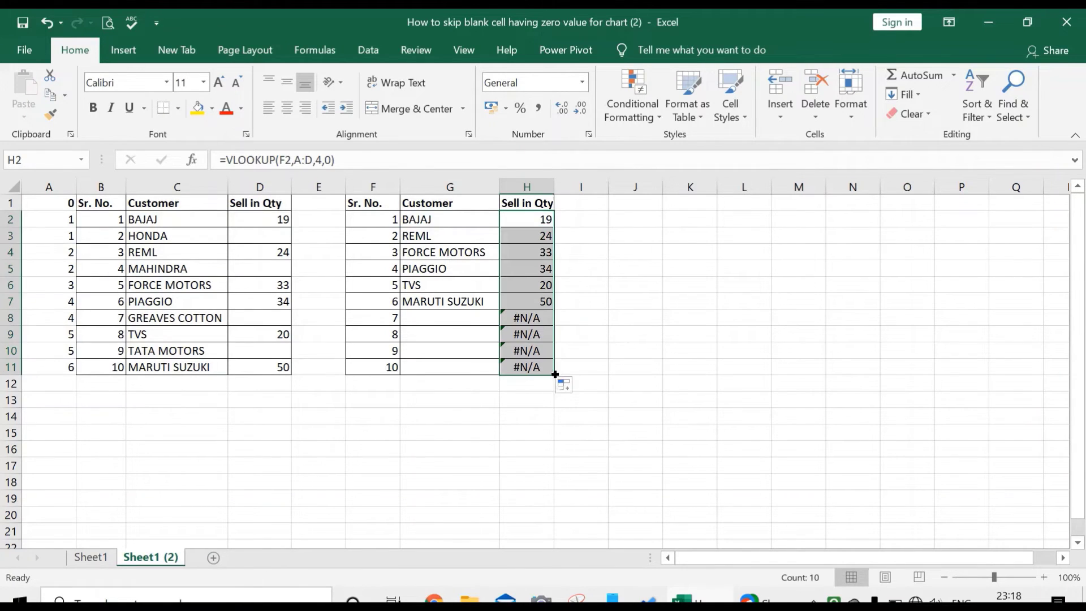
click(541, 320)
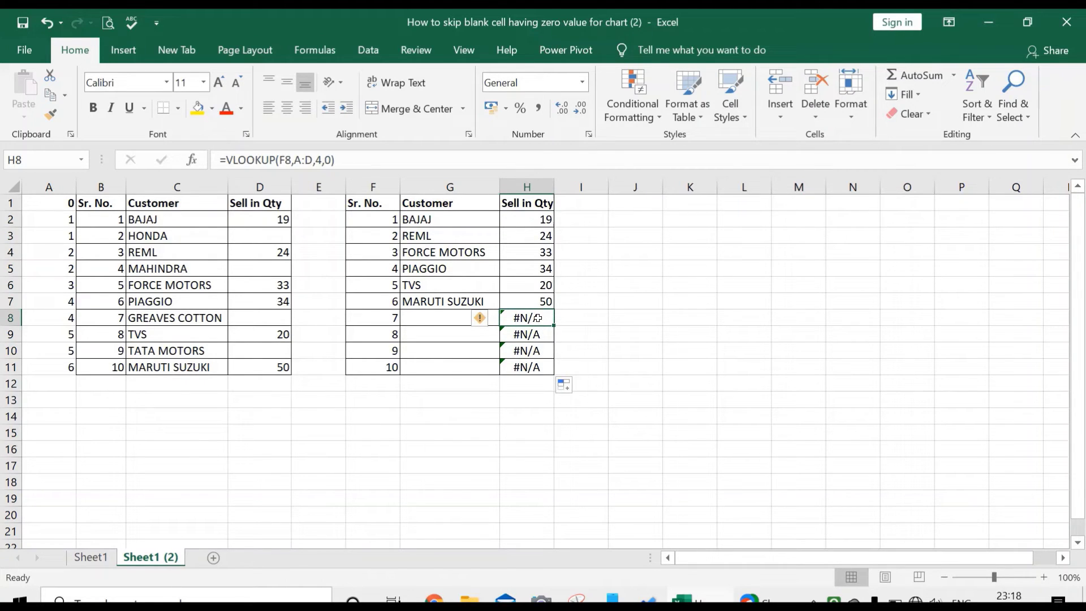
Wrap the H2 quantity lookup as =IFERROR(VLOOKUP(F2,A:D,4,0),"").
click(524, 222)
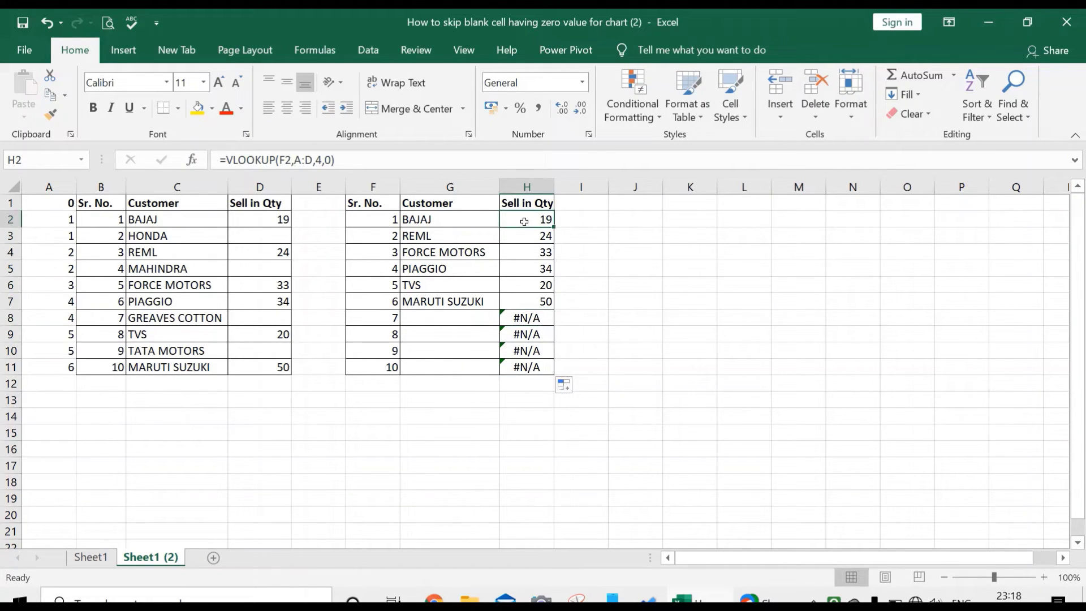
click(225, 160)
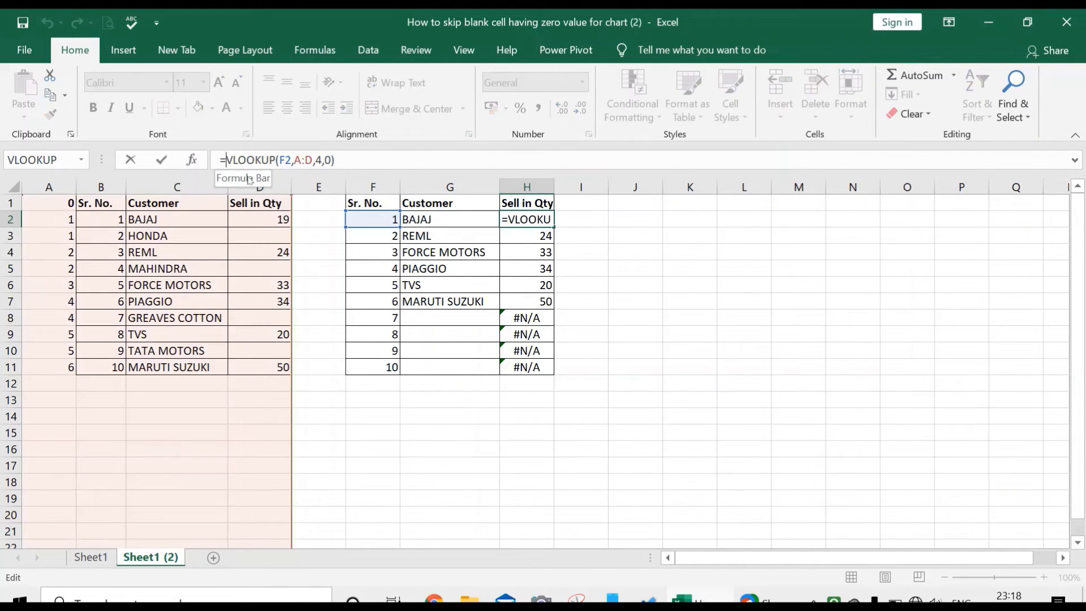
text(IF)
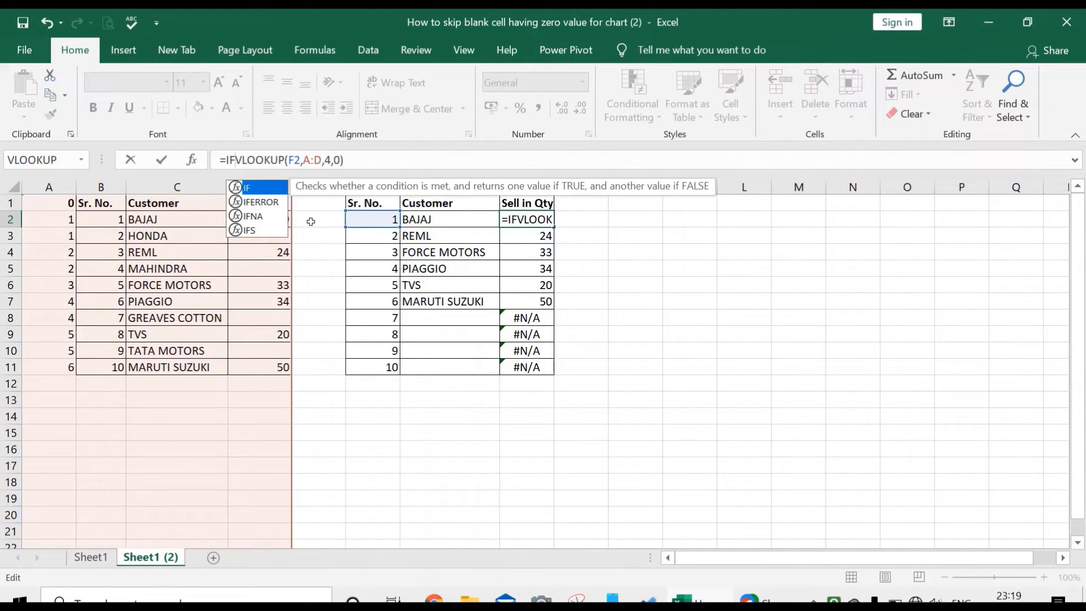
double_click(260, 211)
click(386, 157)
text(,)
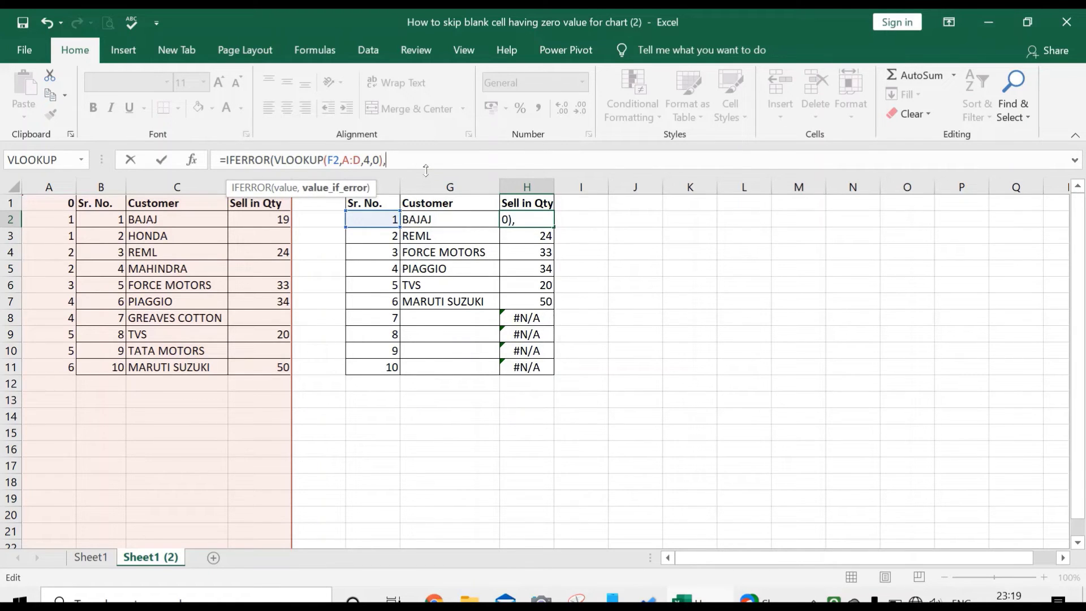
key(Return)
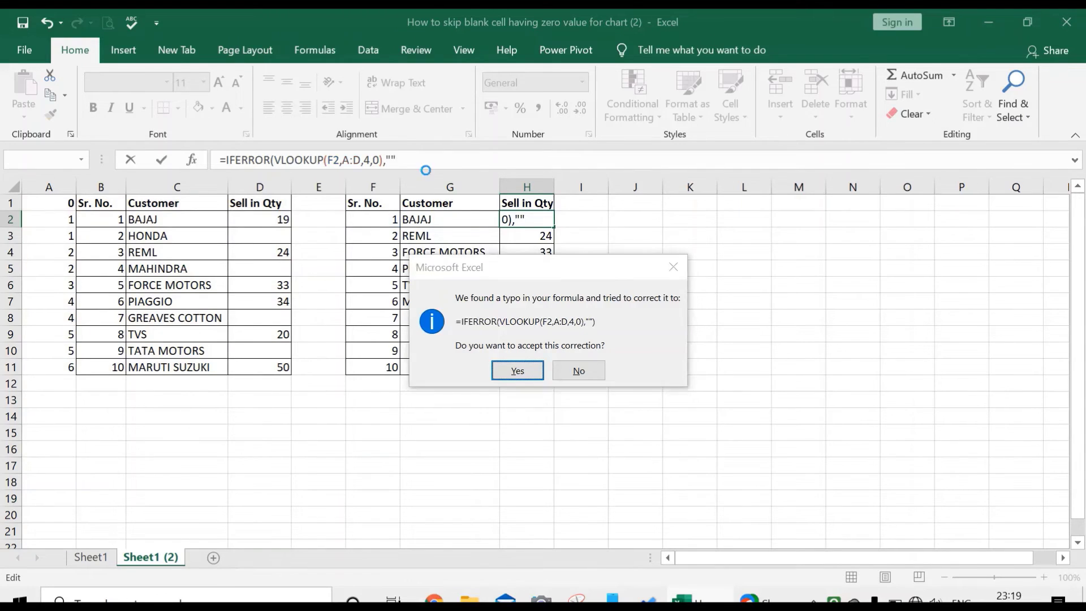
key(Return)
Fill the IFERROR quantity formula from H2 down to H11.
click(540, 221)
drag(553, 226, 563, 384)
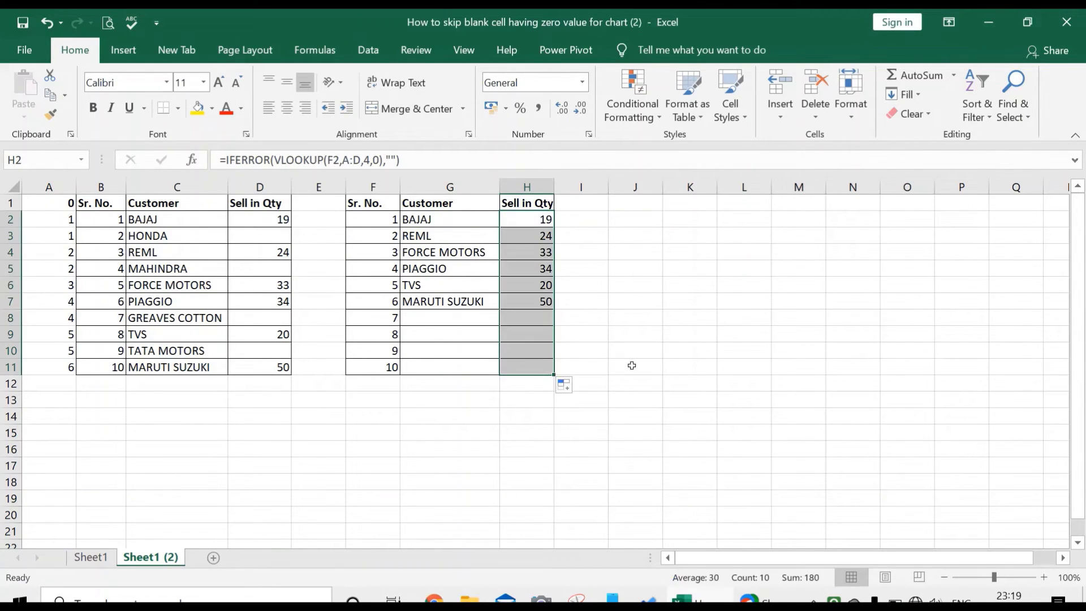
click(625, 372)
Apply Thick Outside Borders around the helper table range F1:H11.
click(359, 202)
drag(366, 204, 512, 362)
click(182, 113)
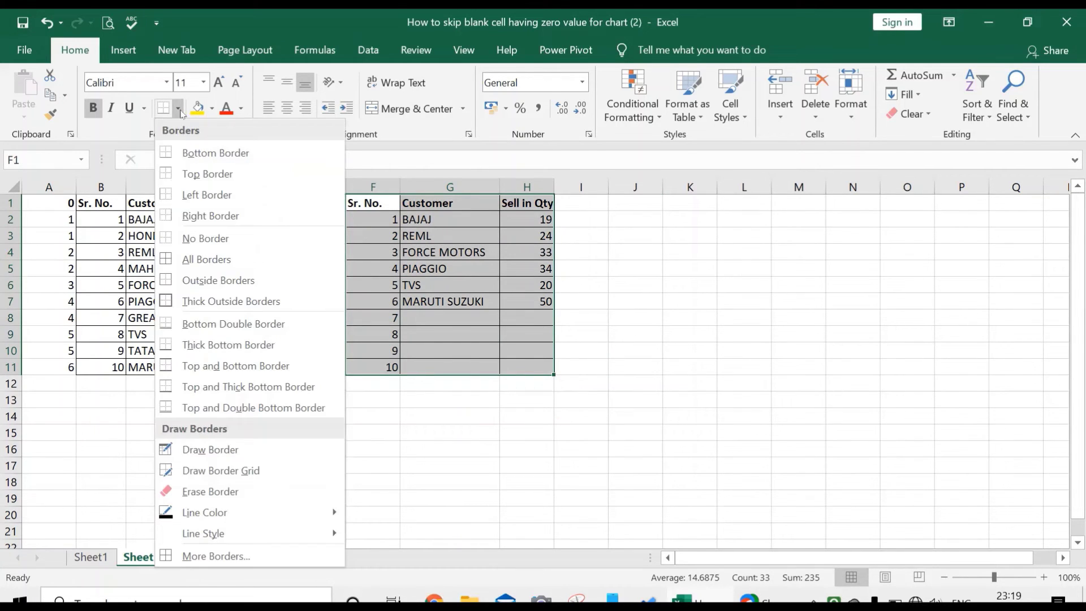
click(192, 300)
click(625, 318)
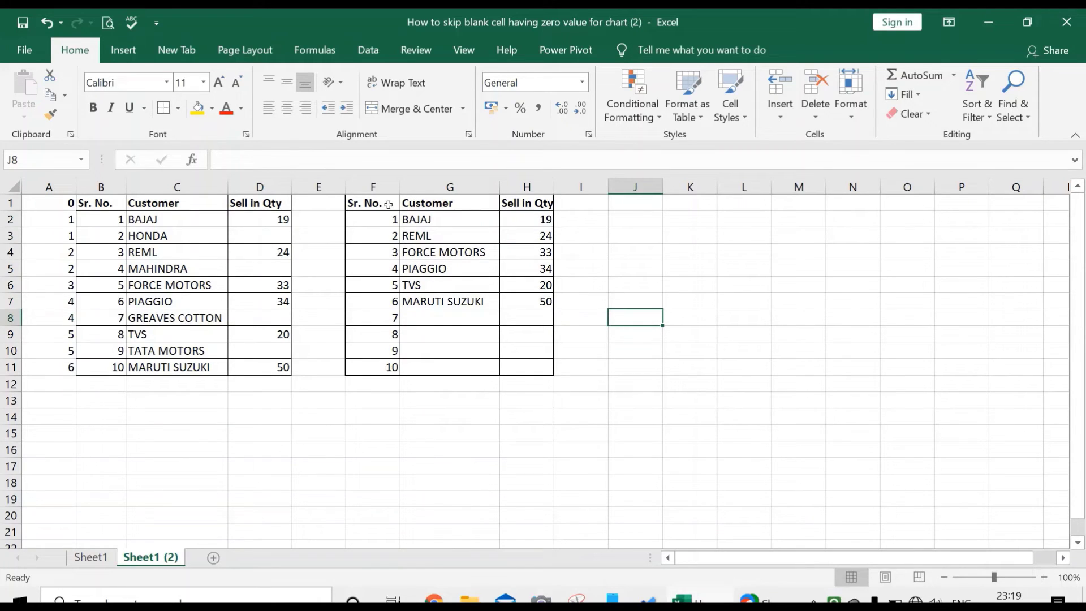
drag(388, 205, 538, 368)
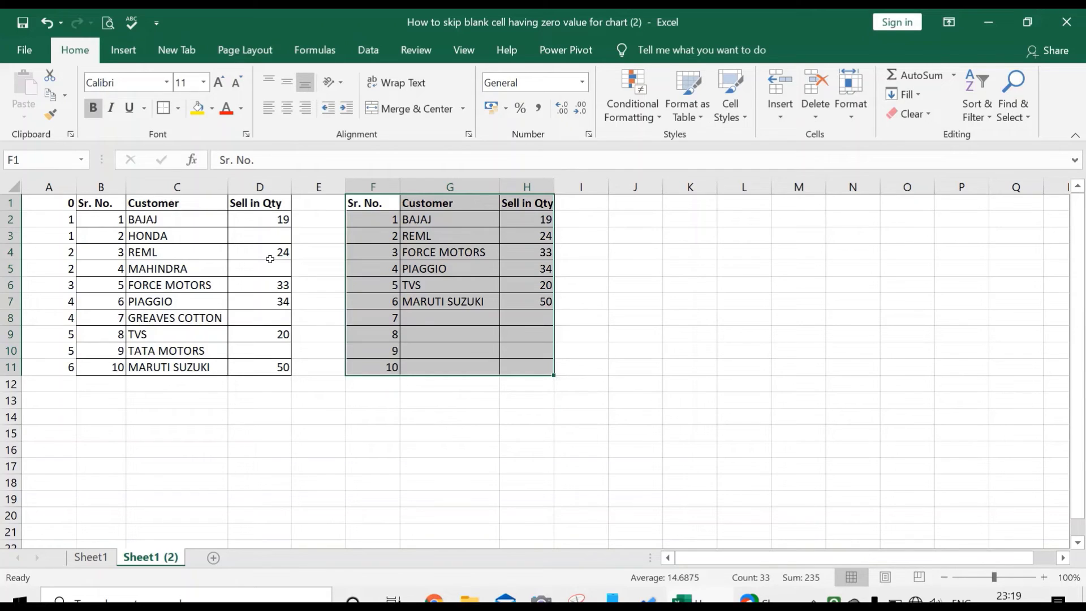
click(568, 266)
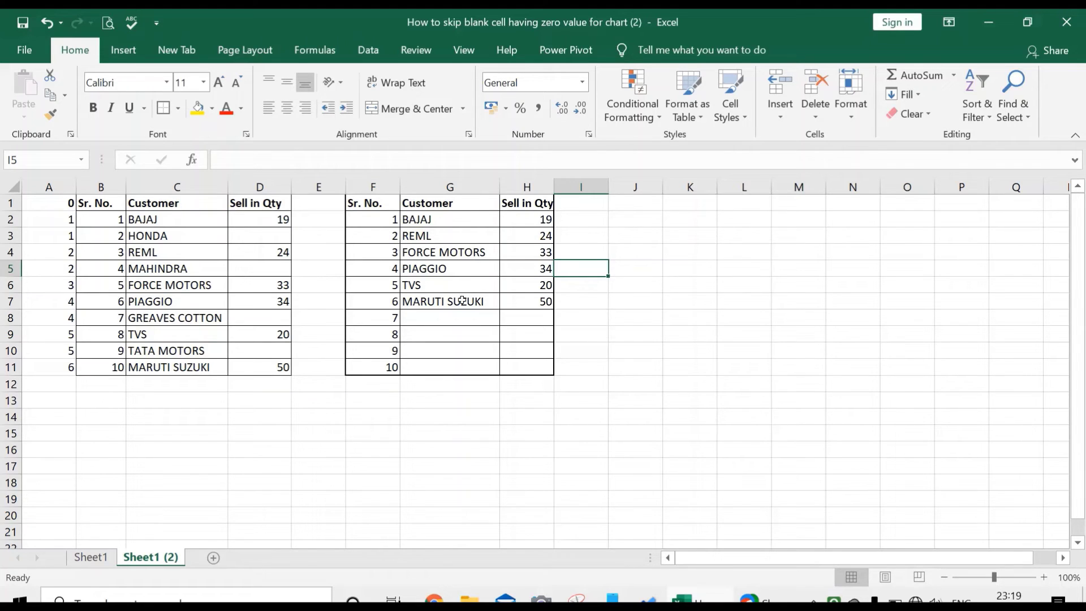
Enter 14 as HONDA's Sell in Qty in cell D3.
click(263, 238)
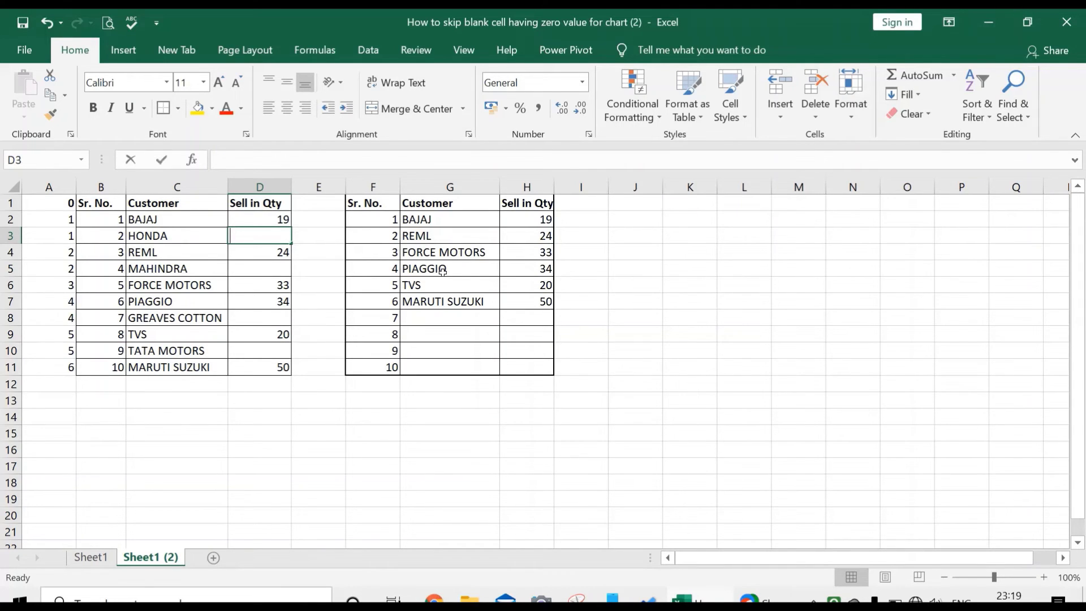
text(14)
key(Return)
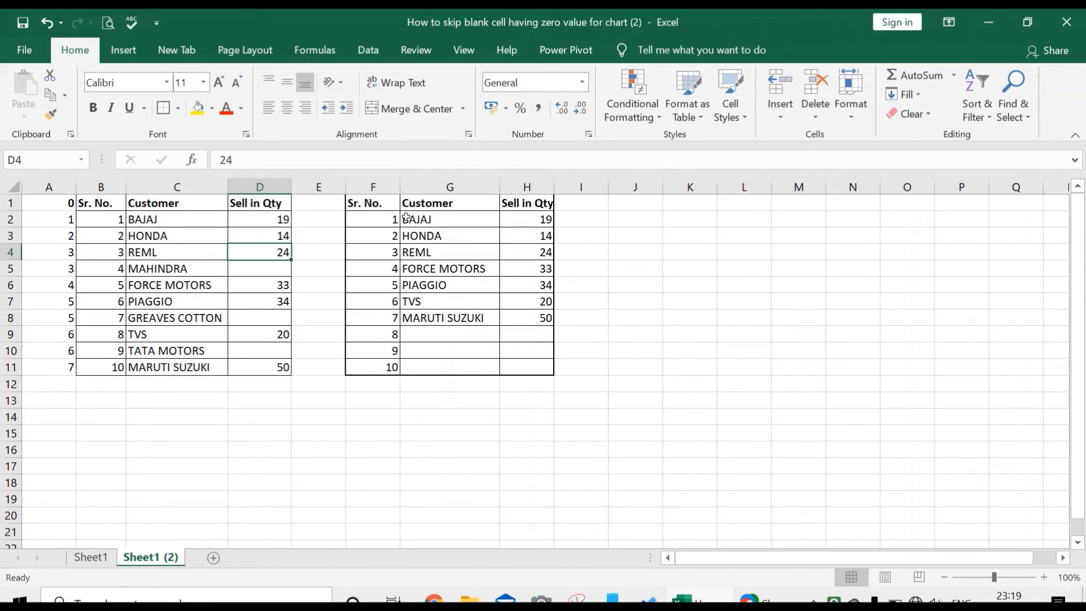
click(670, 338)
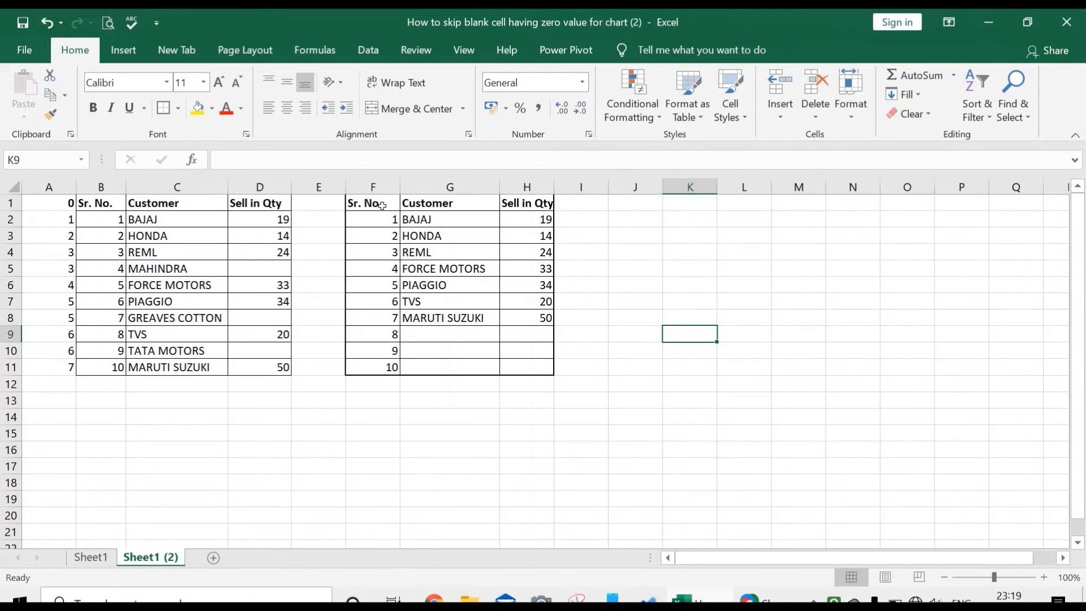
Insert a clustered column chart from the customer names and quantities in G1:H10.
drag(381, 205, 537, 365)
drag(438, 201, 540, 364)
click(144, 52)
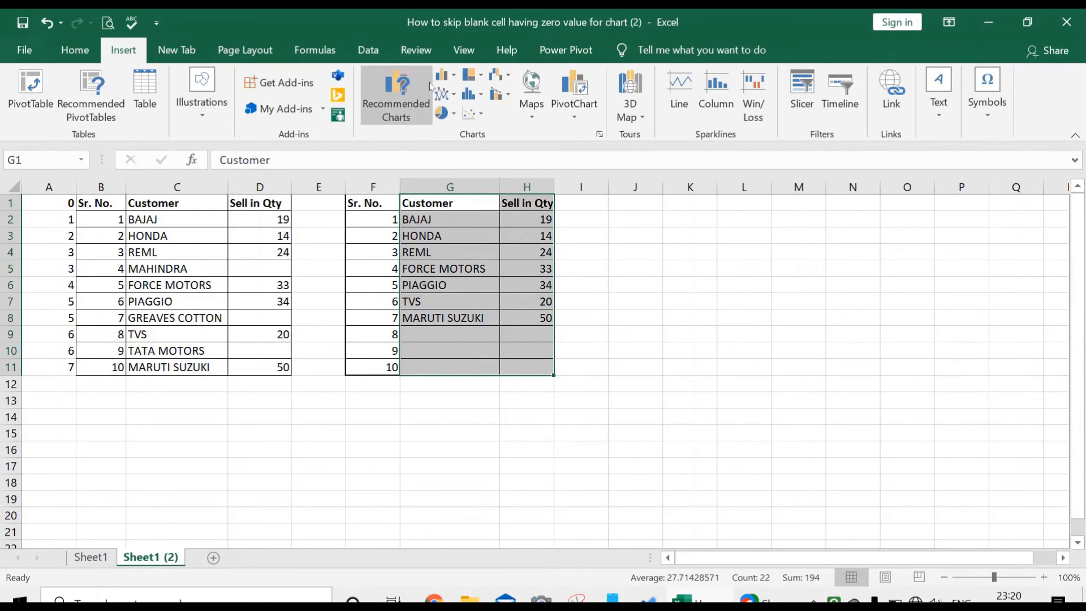
click(446, 76)
click(469, 133)
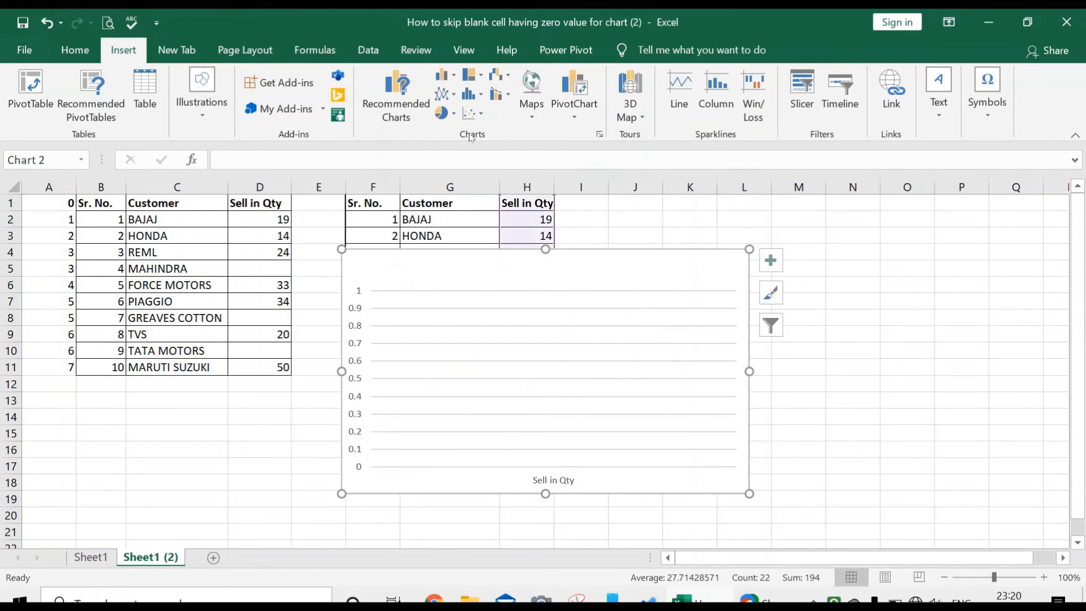
Move the chart right of the helper table and reapply the clustered column chart type.
drag(649, 272, 885, 237)
right_click(734, 249)
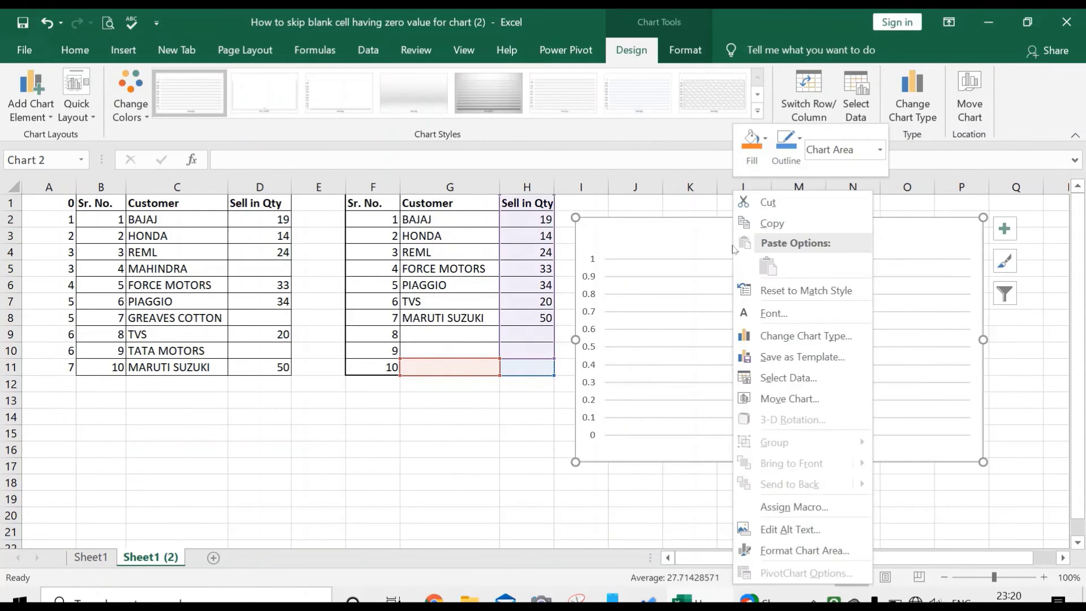
click(790, 337)
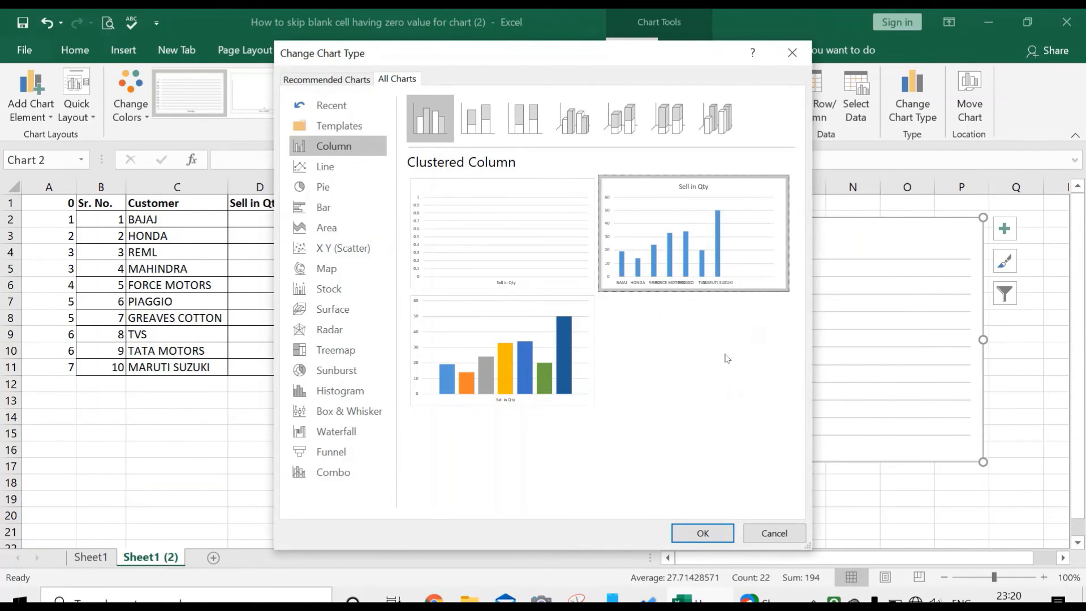
click(702, 533)
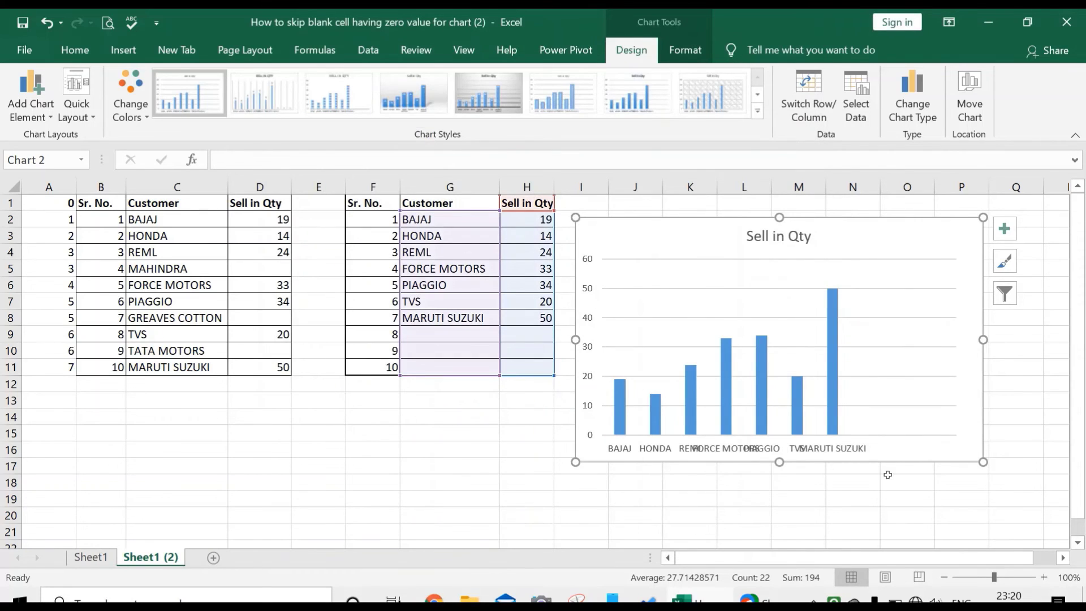
Rotate the horizontal axis customer labels 270° via Format Axis text direction.
click(866, 499)
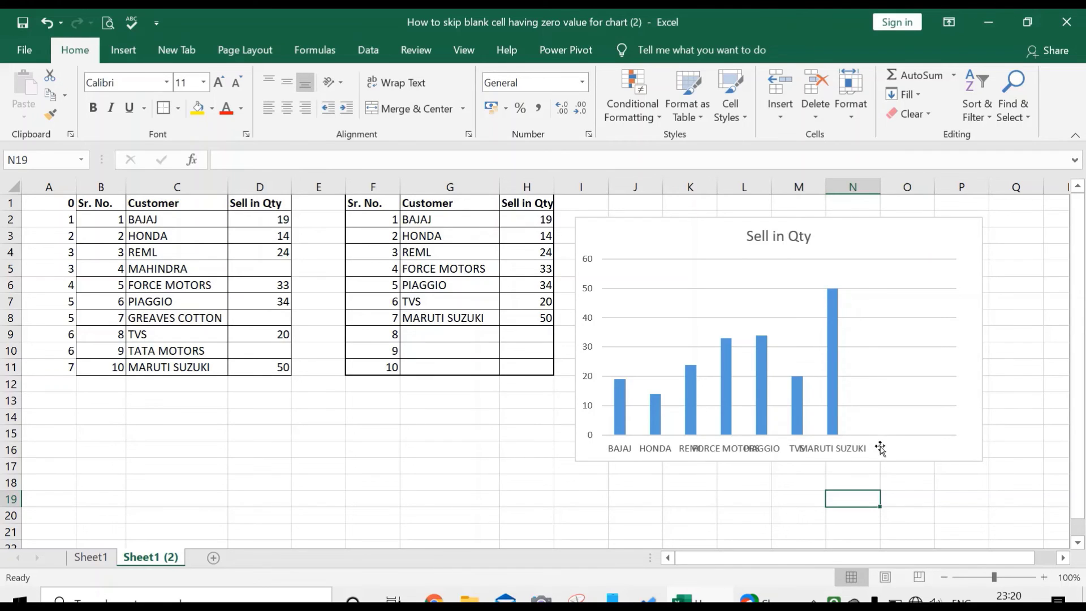
right_click(761, 452)
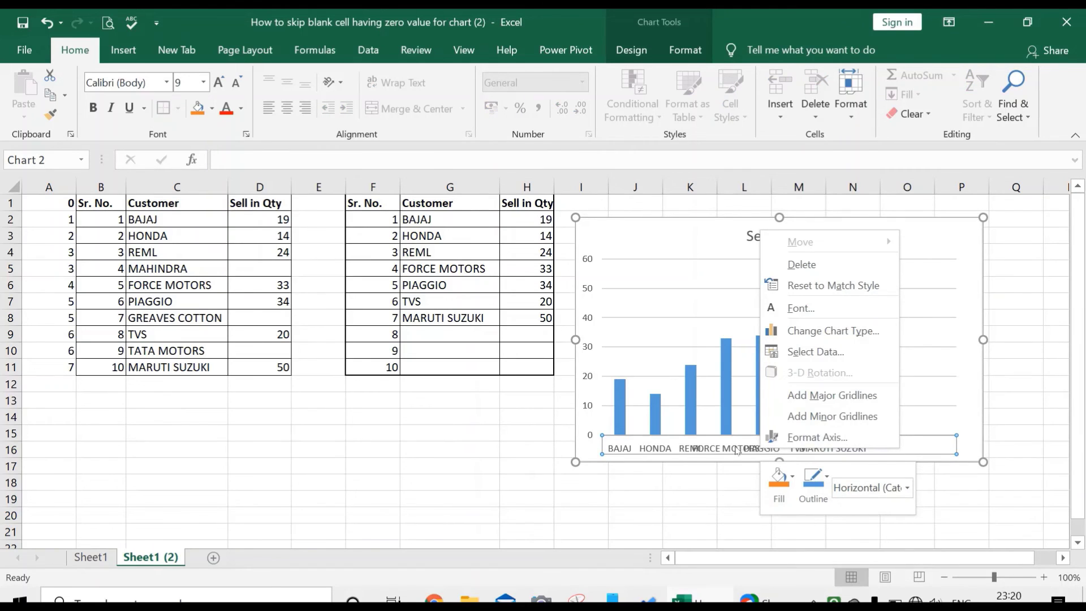
right_click(733, 446)
click(768, 440)
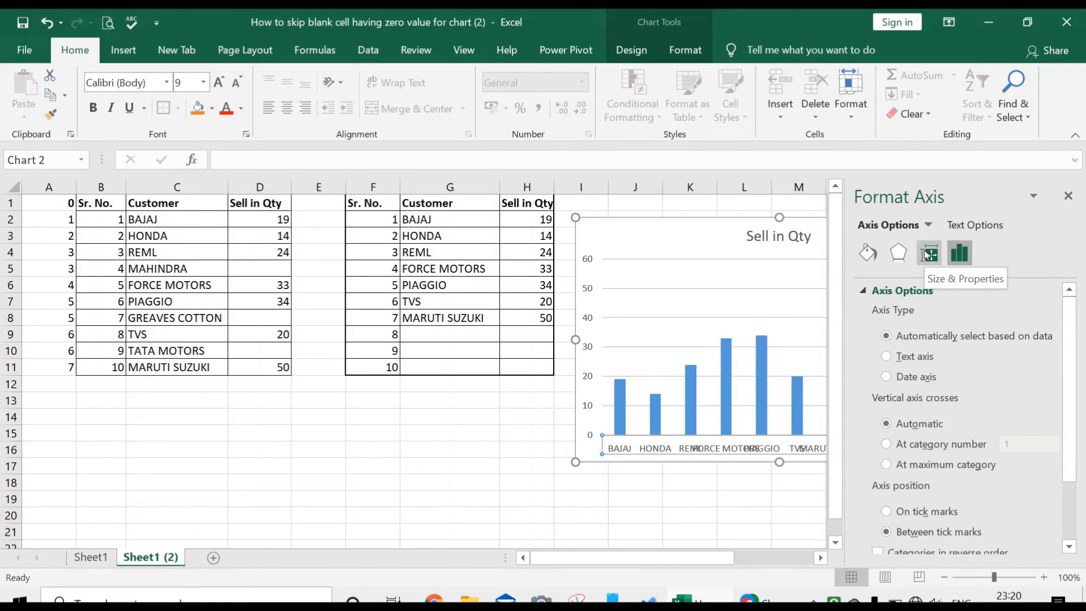
click(926, 255)
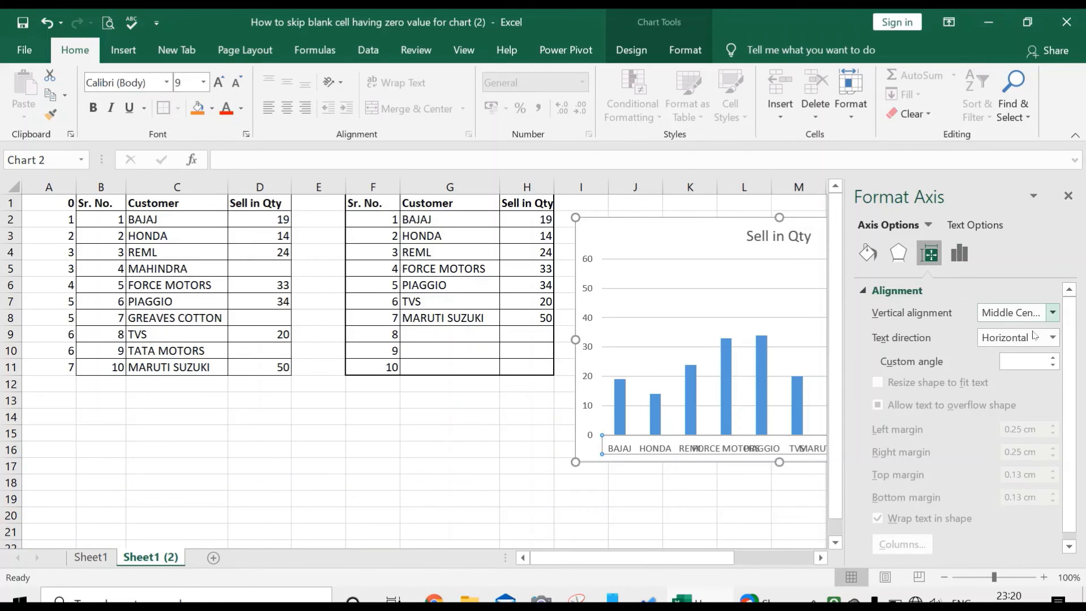
click(1050, 339)
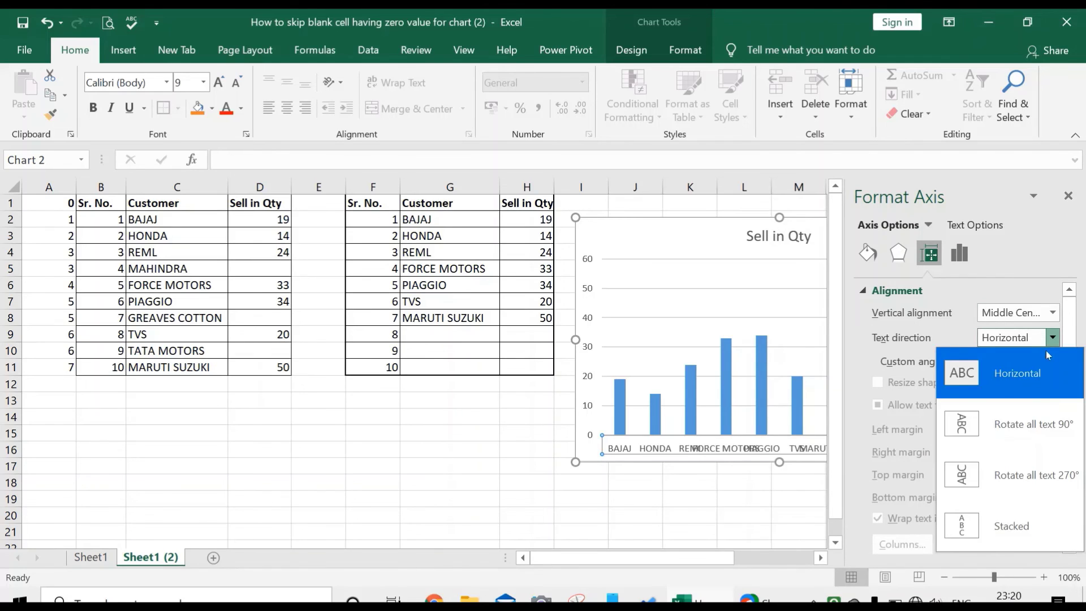
click(1030, 480)
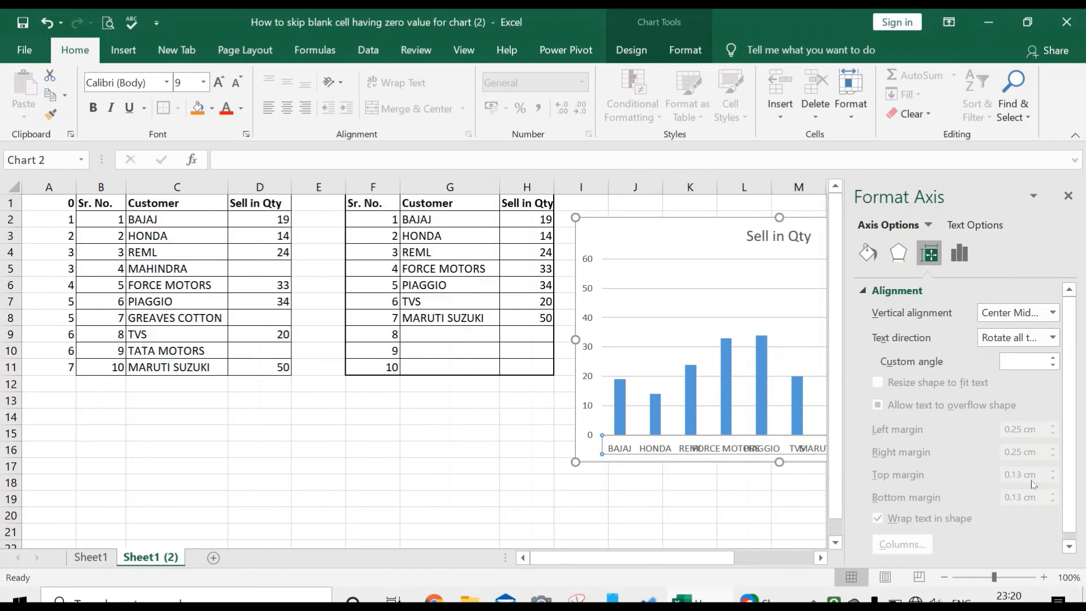
click(702, 495)
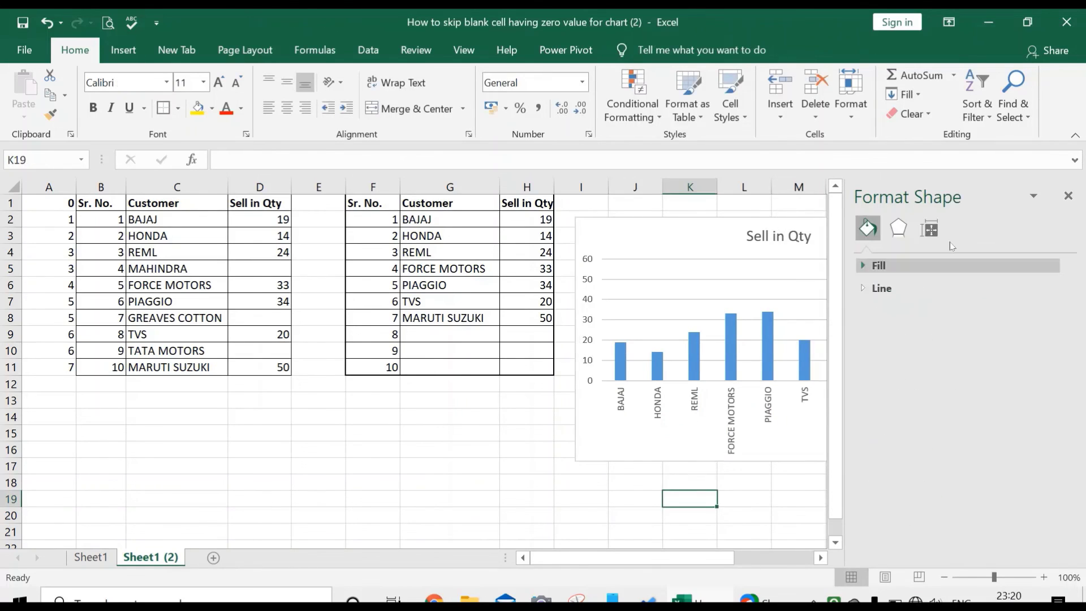
click(1067, 196)
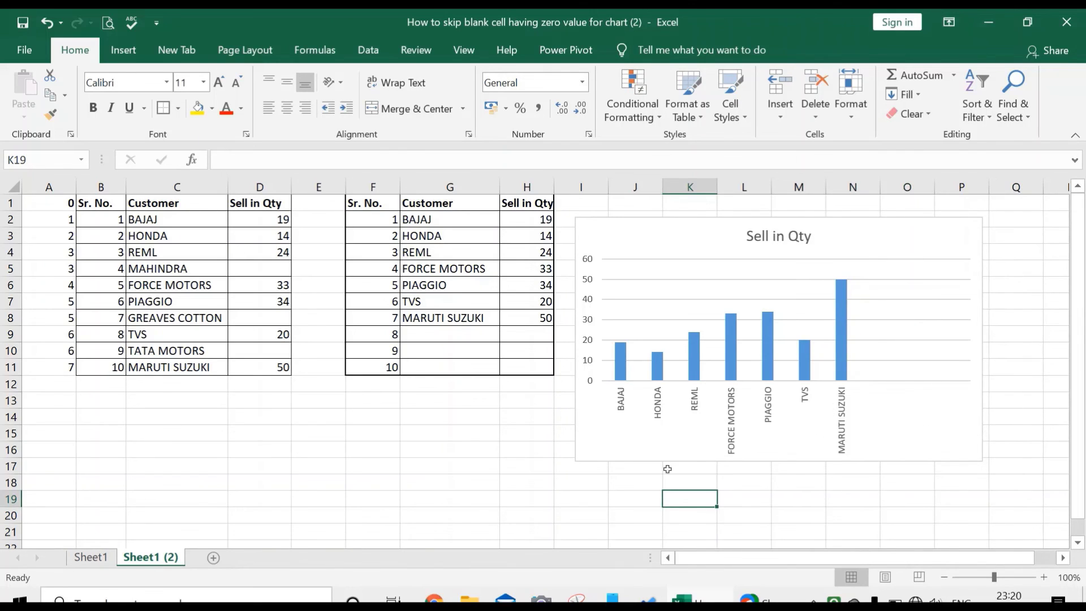
Drag the Sell in Qty chart slightly up and right so its top aligns with row 1.
click(539, 459)
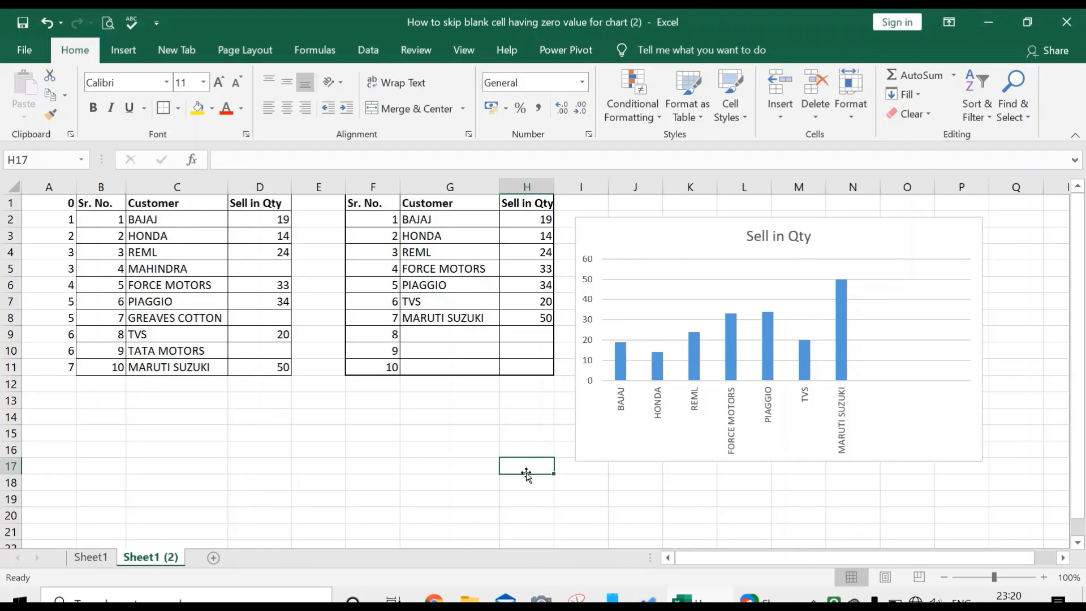
click(635, 244)
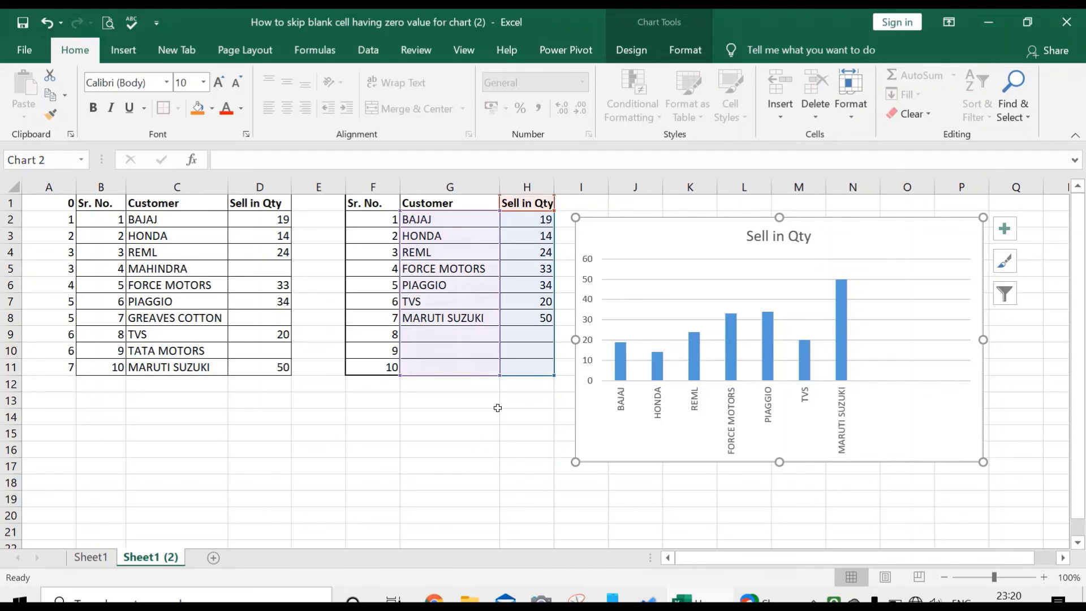
key(Escape)
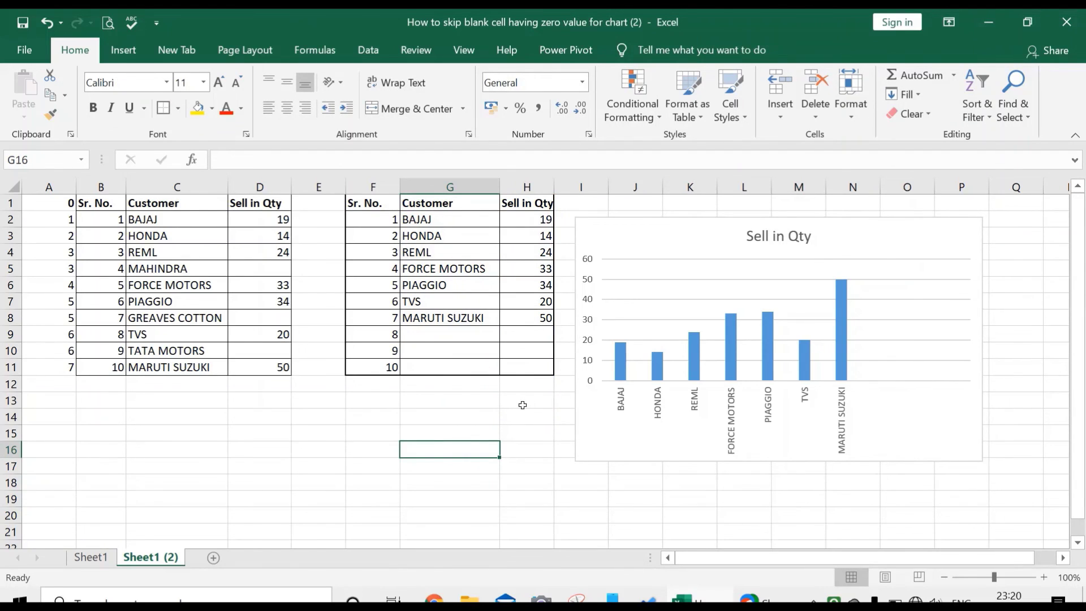
click(613, 231)
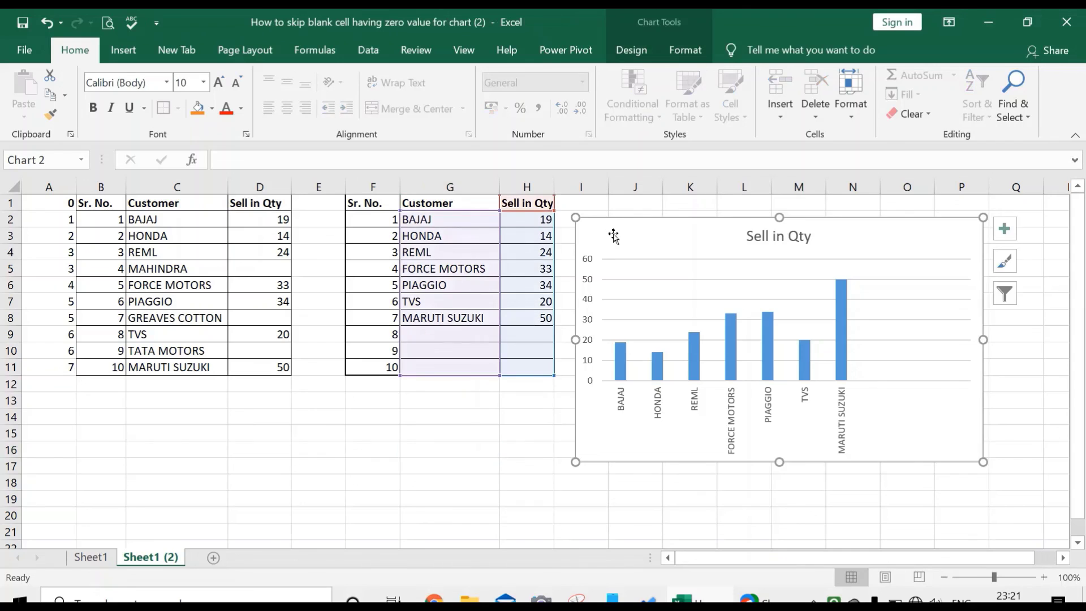
drag(613, 231, 617, 209)
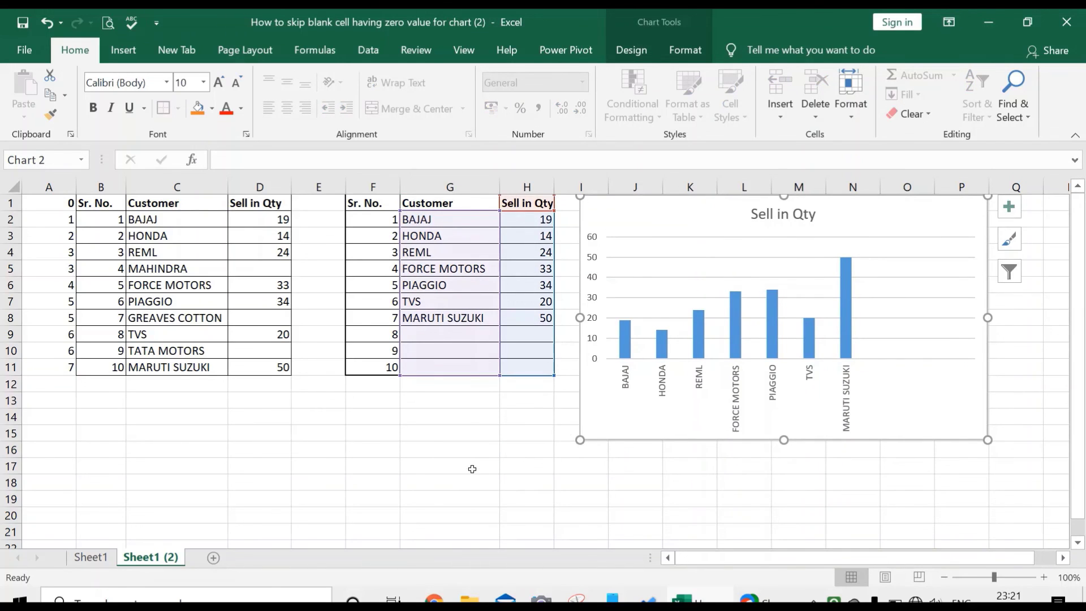